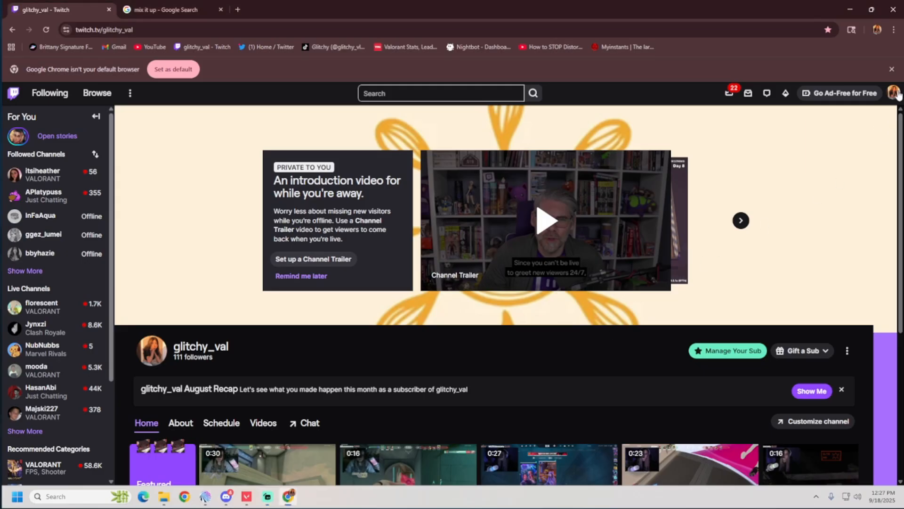
Step: Open the Manage Power-ups & Channel Points page under Viewer Rewards in the Creator Dashboard
left_click(894, 92)
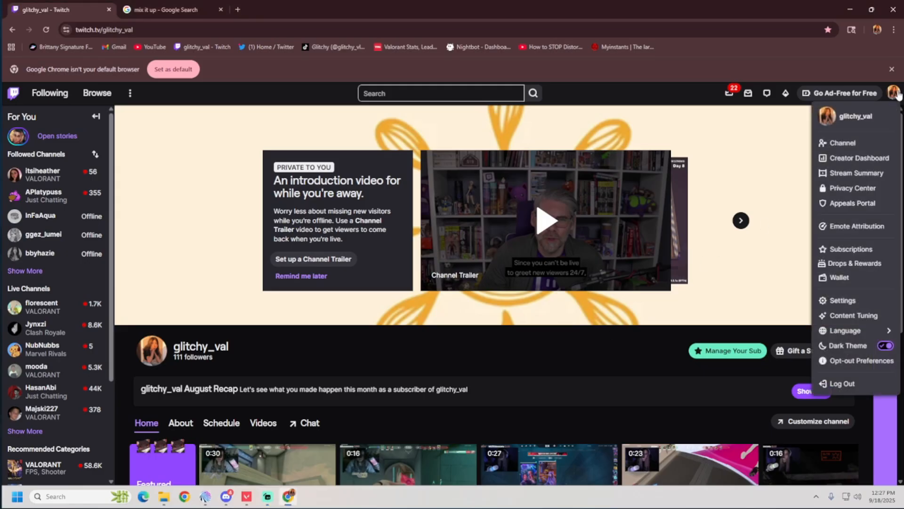
left_click(870, 159)
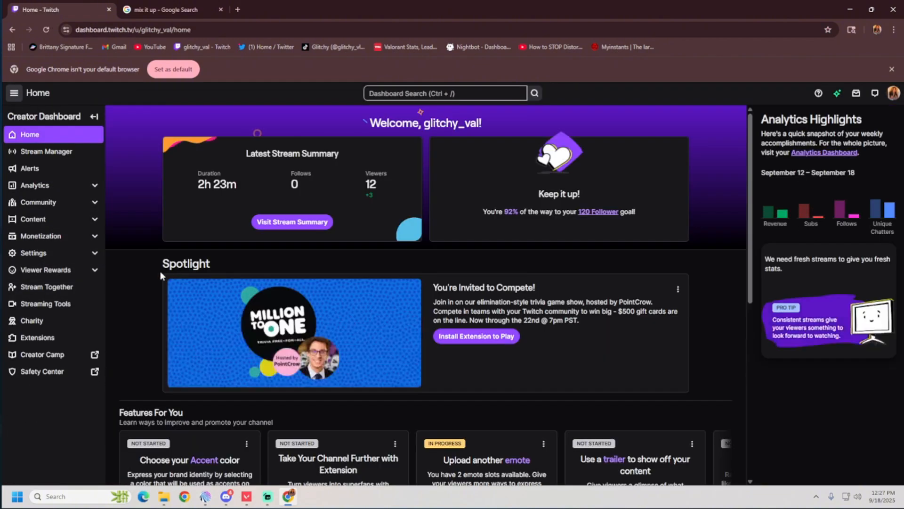
left_click(78, 273)
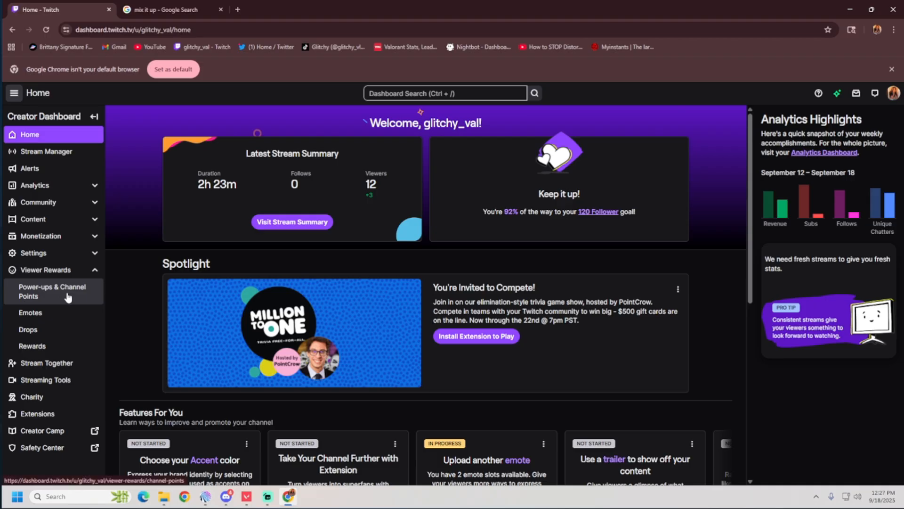
left_click(68, 296)
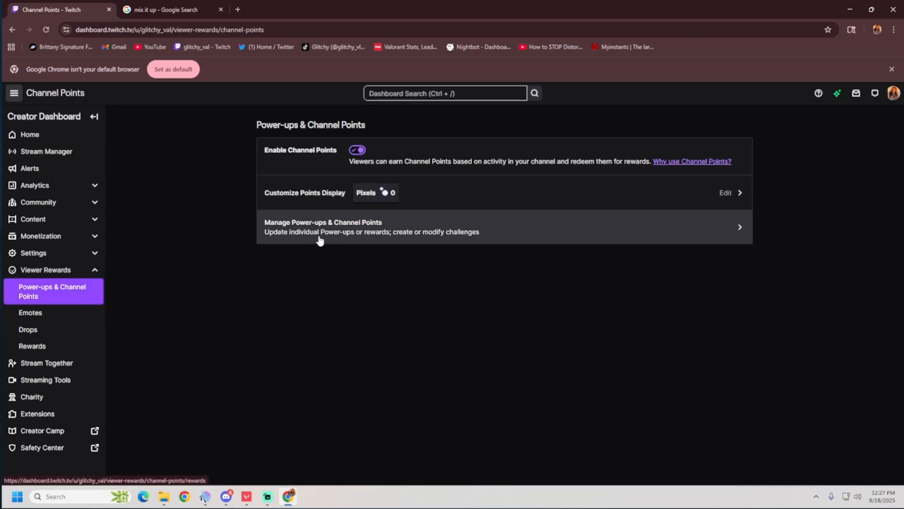
left_click(484, 233)
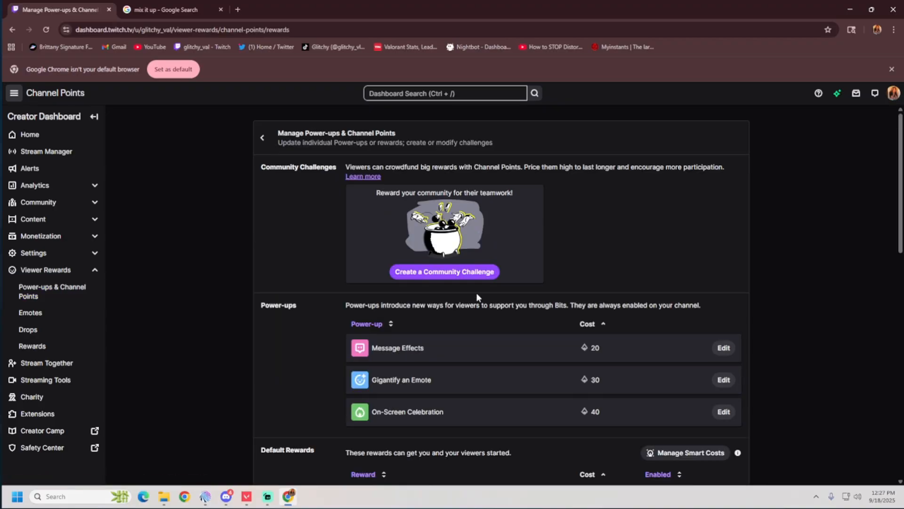
Step: Start a new custom channel point reward named "Drop it" with a cost of 250
scroll(475, 288, "down", 8)
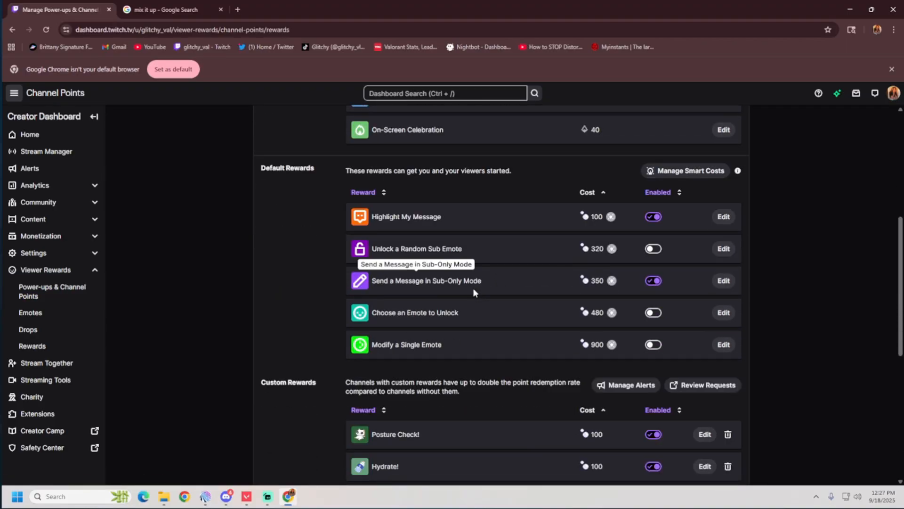
scroll(473, 292, "down", 5)
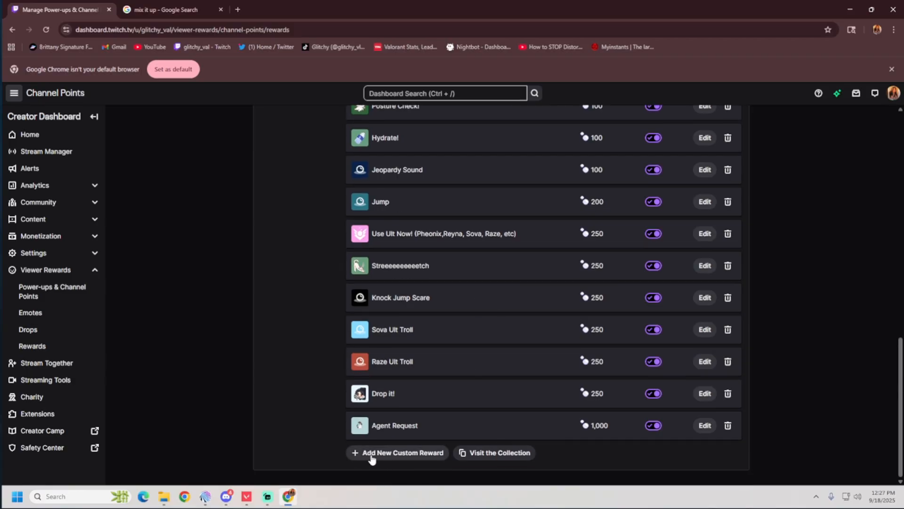
left_click(403, 452)
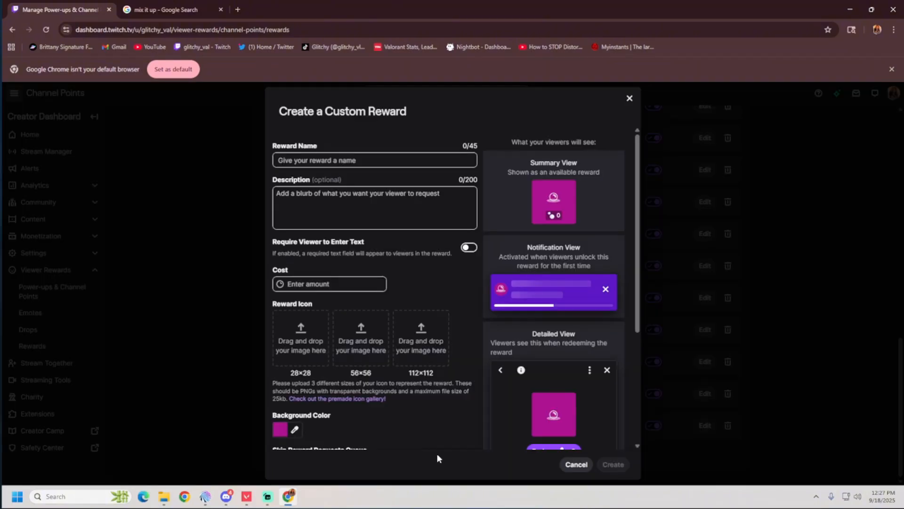
left_click(346, 163)
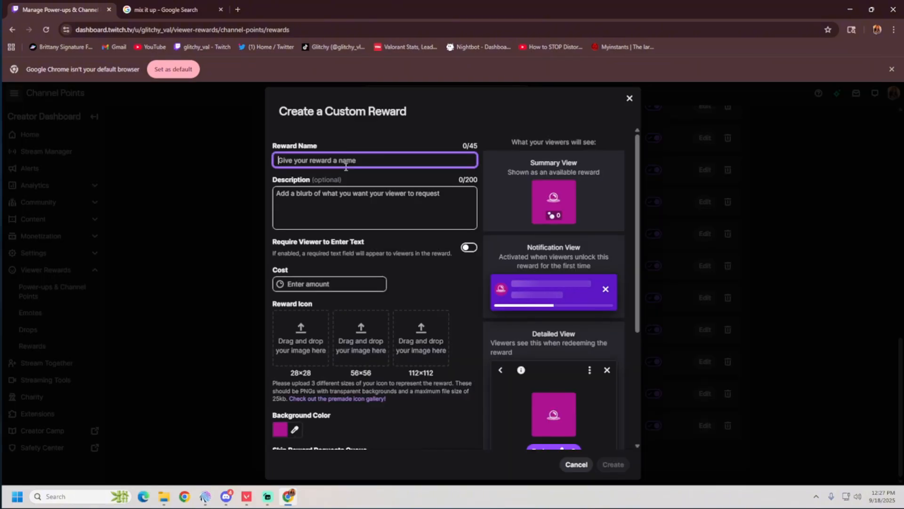
type("Drop it")
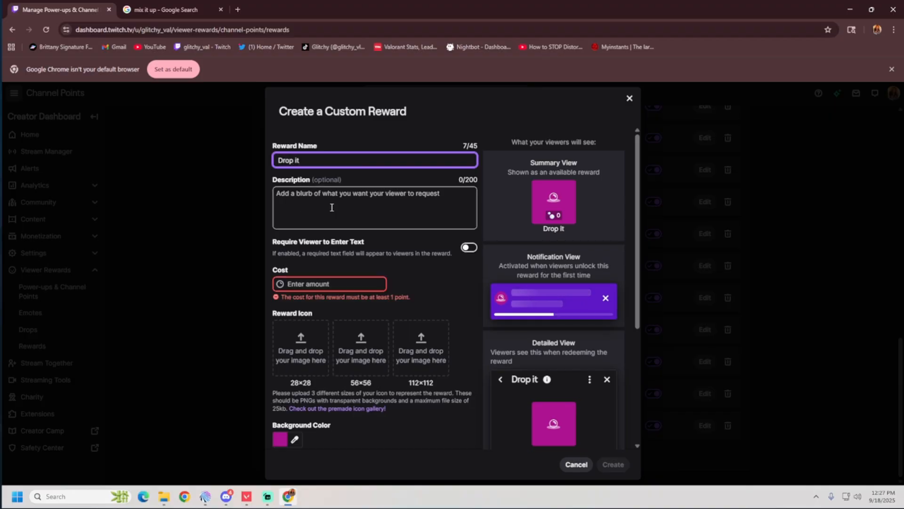
left_click(374, 286)
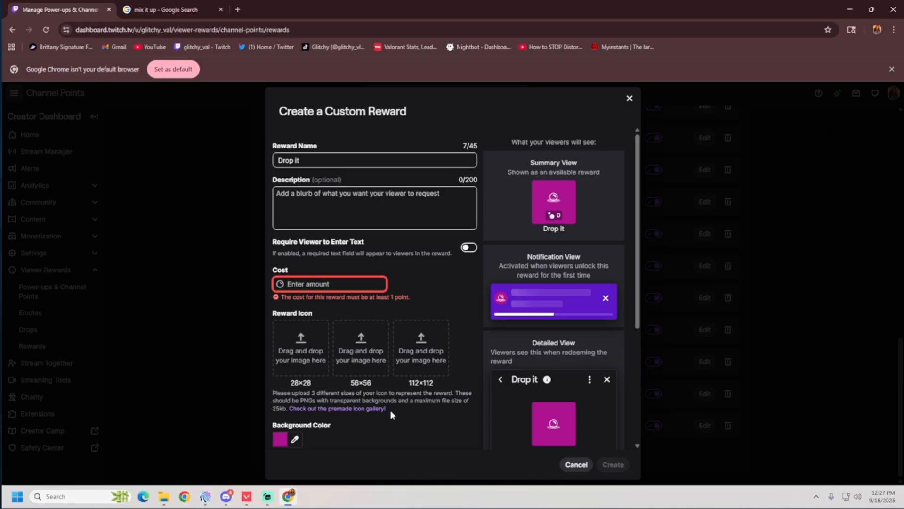
type("25")
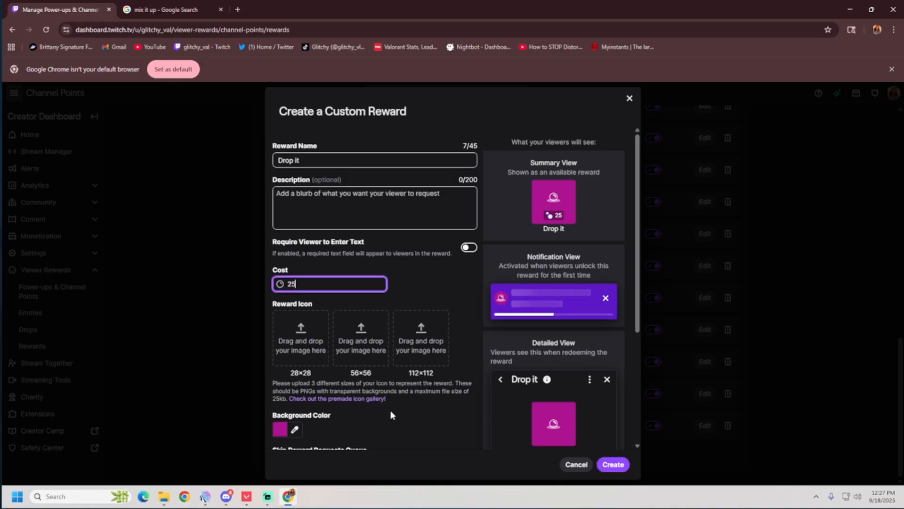
type("0")
Step: Change the reward's background color to a medium blue and create the reward
scroll(304, 346, "down", 1)
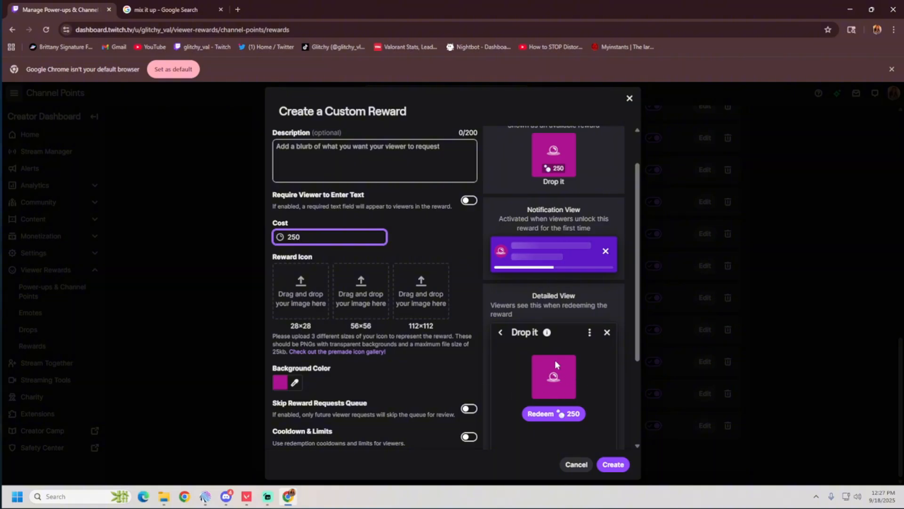
scroll(362, 374, "down", 1)
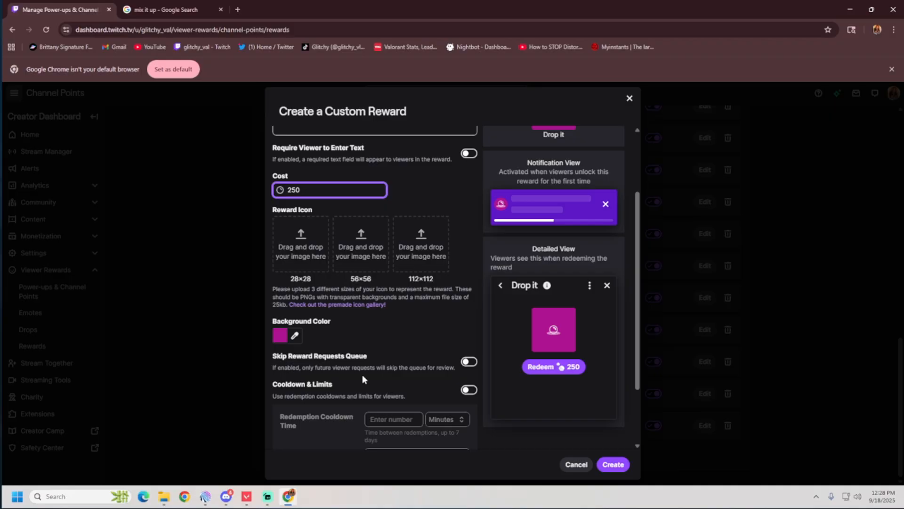
left_click(294, 335)
left_click(374, 315)
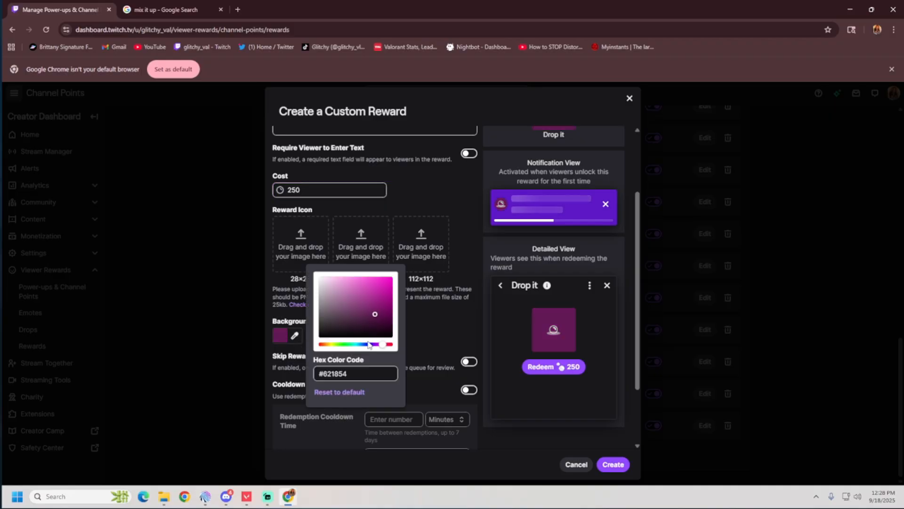
left_click_drag(383, 344, 381, 301)
left_click(453, 347)
scroll(438, 345, "down", 1)
scroll(423, 342, "down", 3)
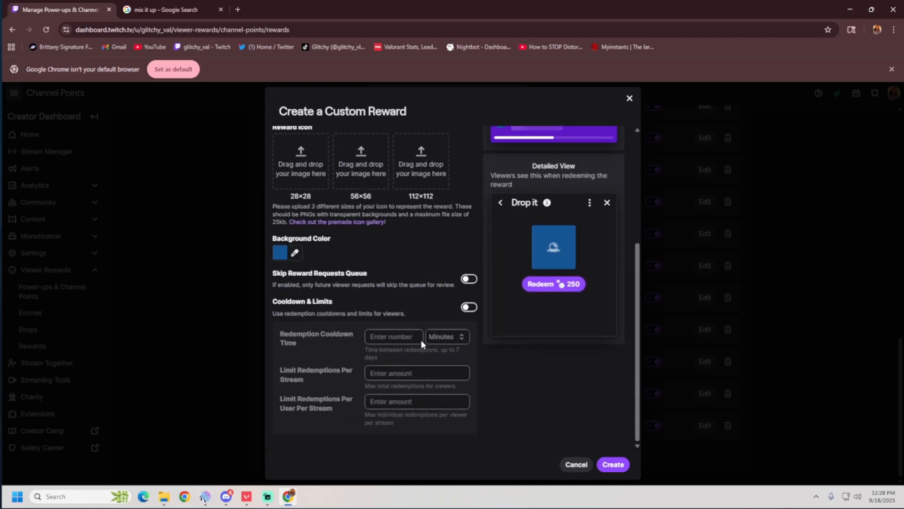
left_click(621, 467)
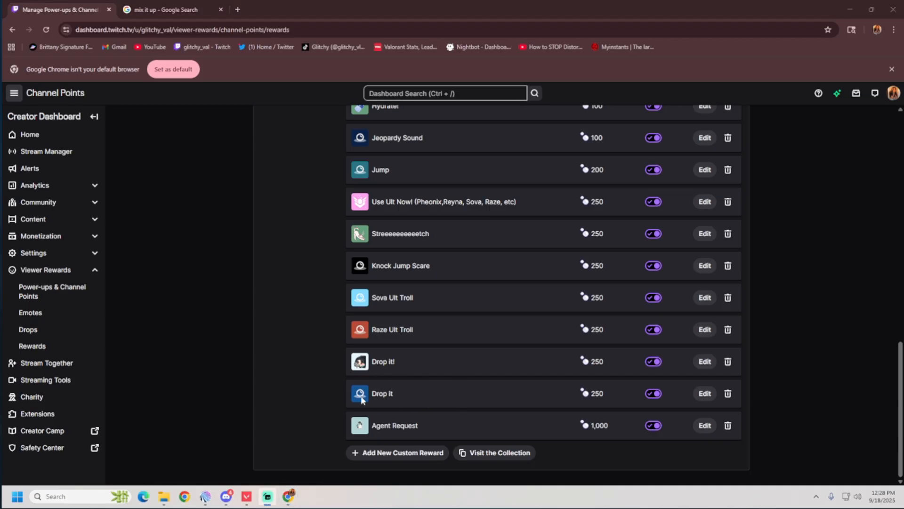
Step: Open Alerts Box 1 for editing and add a new variant to the Channel Points alerts
left_click(68, 170)
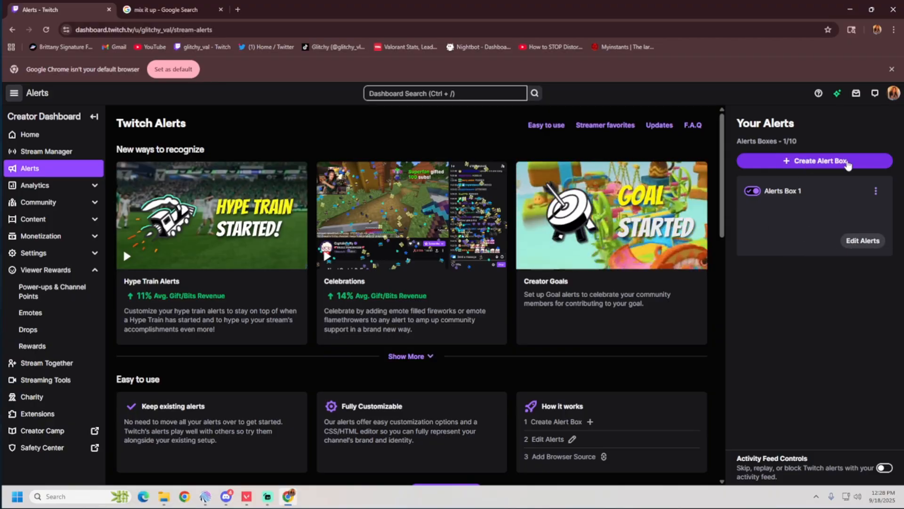
left_click(866, 241)
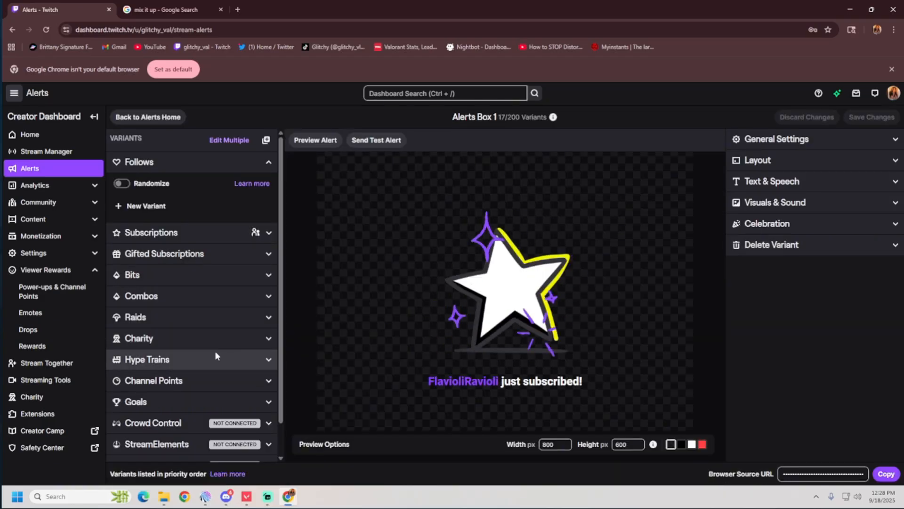
scroll(188, 330, "down", 1)
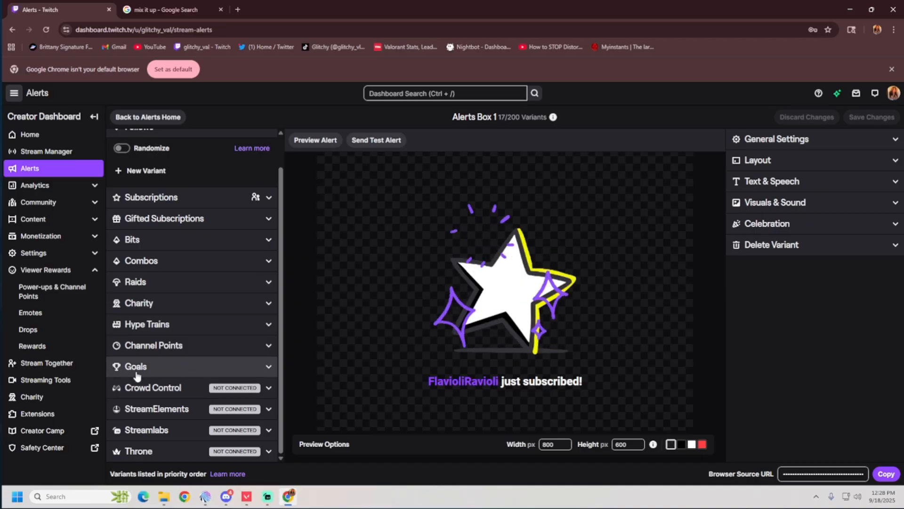
left_click(218, 349)
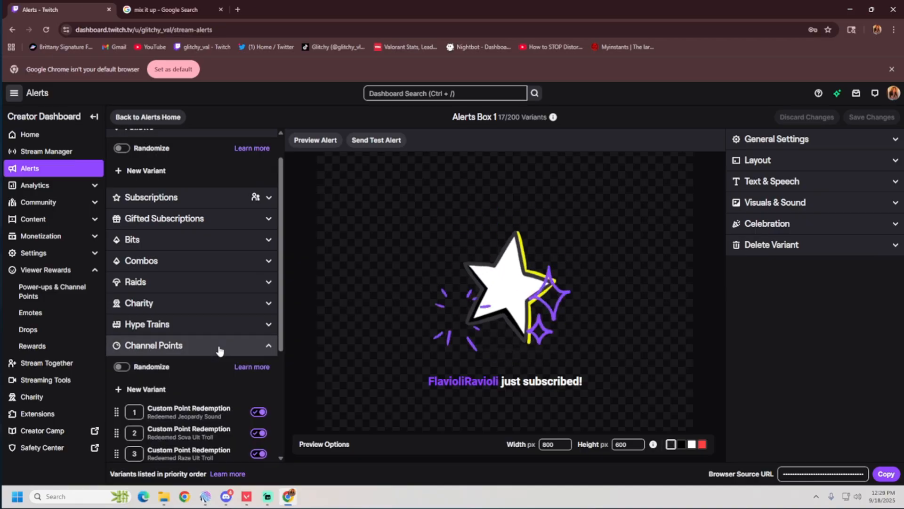
left_click(166, 397)
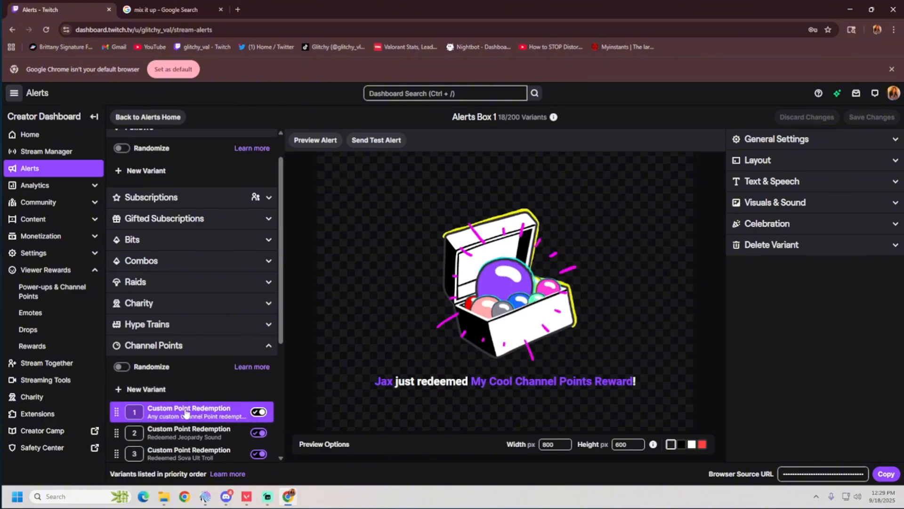
Step: Set the new variant's alert condition to the "Drop it" reward
left_click(800, 149)
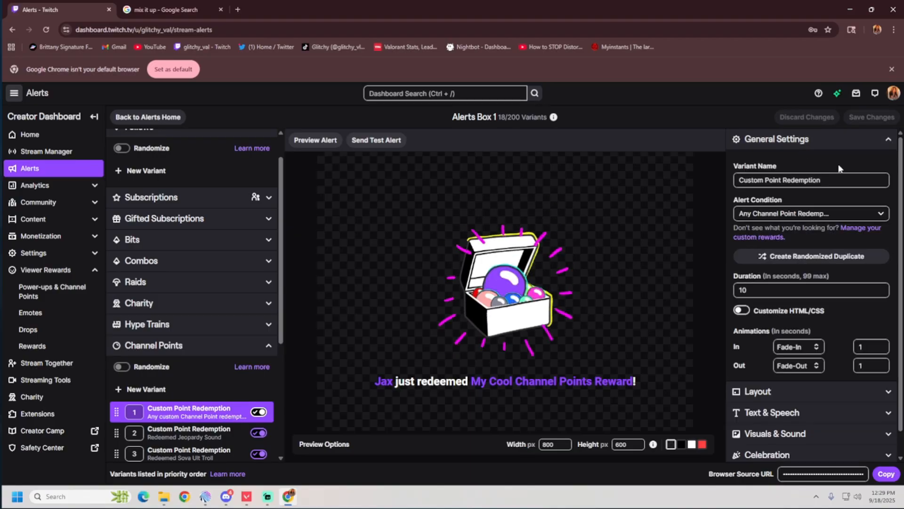
left_click(847, 216)
scroll(774, 398, "down", 1)
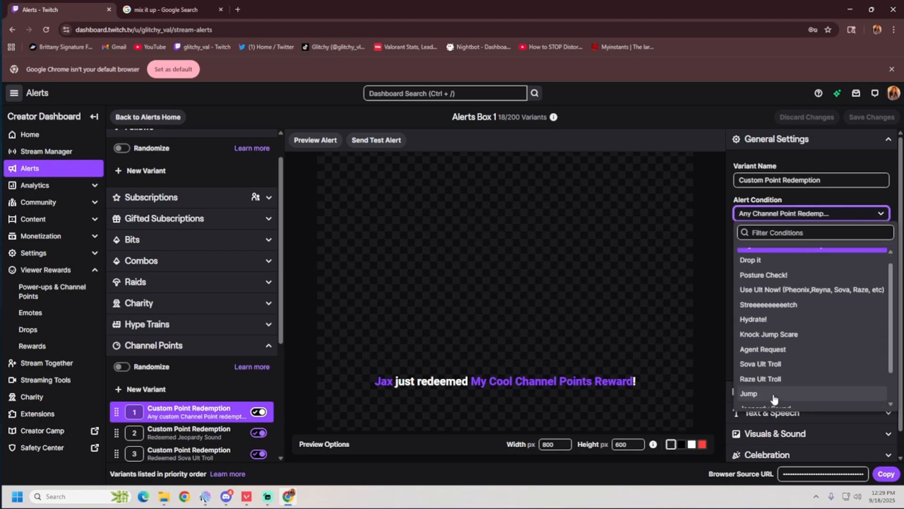
scroll(774, 398, "down", 1)
scroll(774, 396, "up", 2)
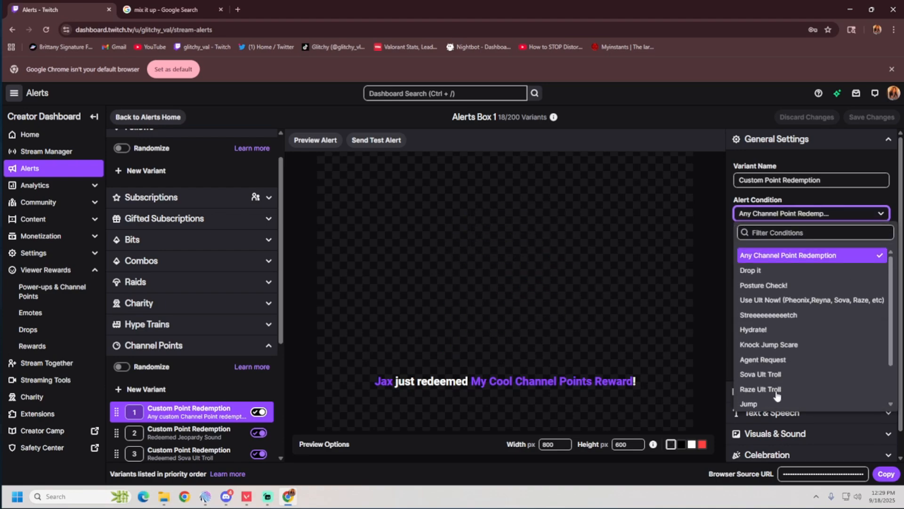
scroll(763, 394, "down", 2)
scroll(779, 371, "up", 2)
scroll(767, 374, "down", 2)
scroll(775, 329, "up", 3)
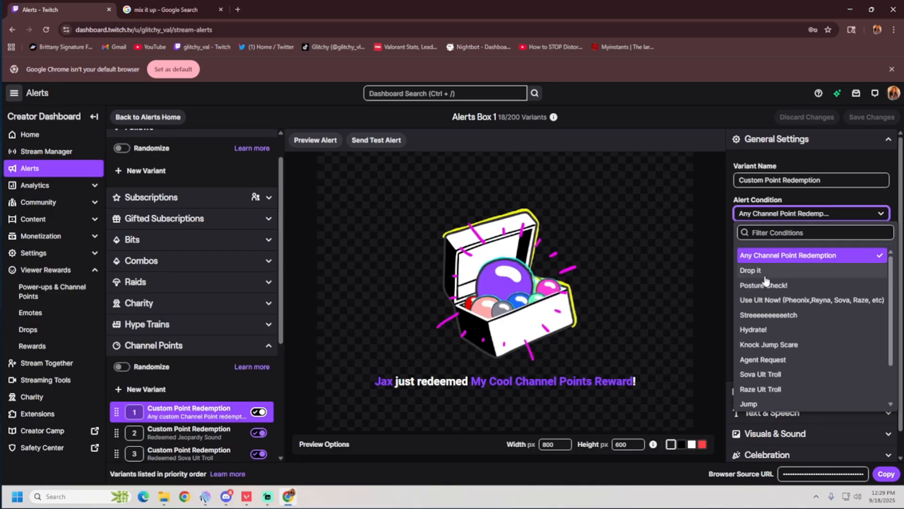
left_click(768, 270)
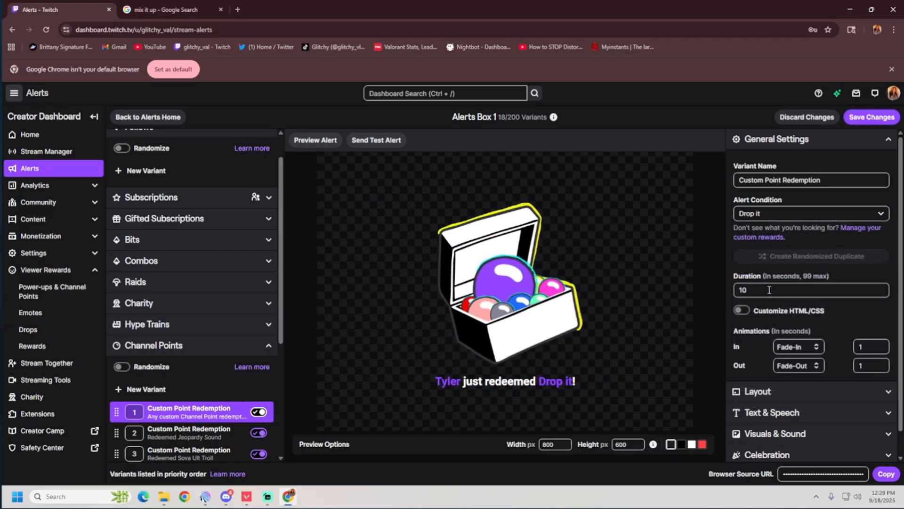
Step: Delete the default message text from the Drop it alert variant
scroll(762, 330, "down", 1)
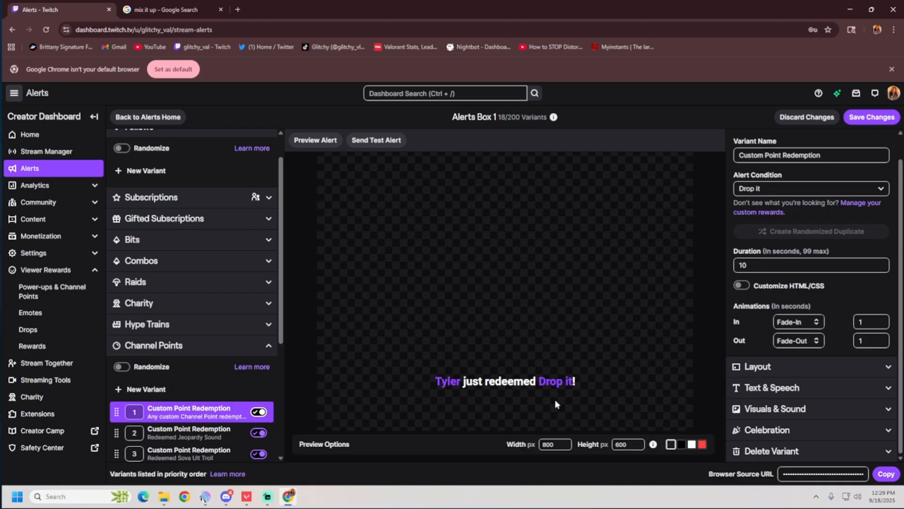
left_click(795, 390)
scroll(801, 362, "down", 2)
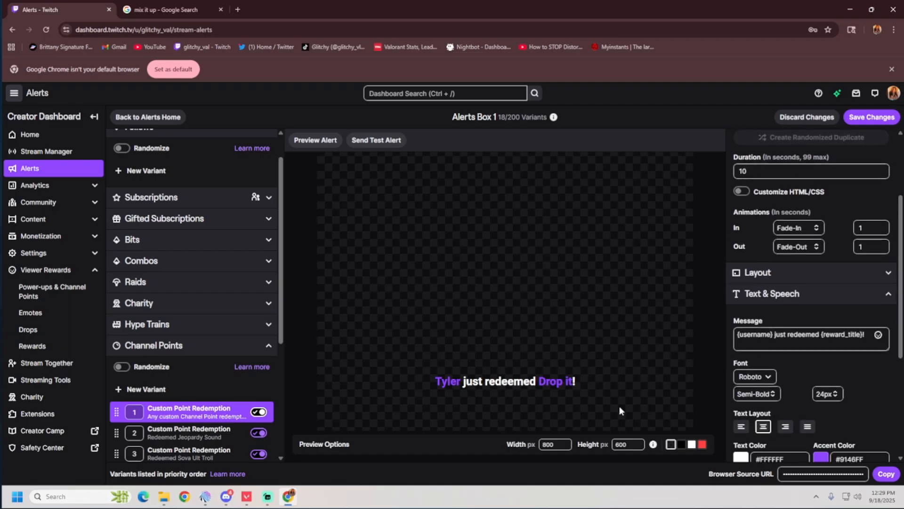
triple_click(829, 335)
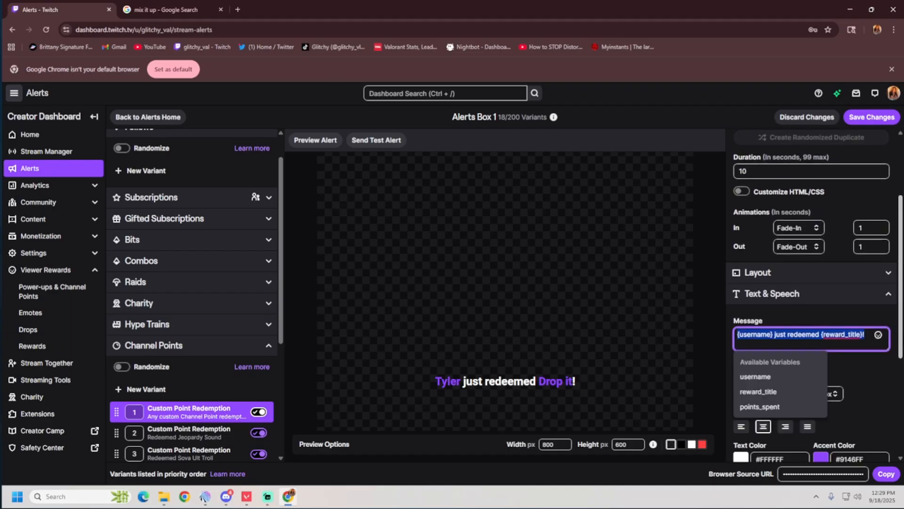
key("BackSpace")
left_click(872, 371)
Step: Remove the default alert image RewardRedemption.webm and the alert sound celebration.wav from the variant
scroll(862, 382, "down", 4)
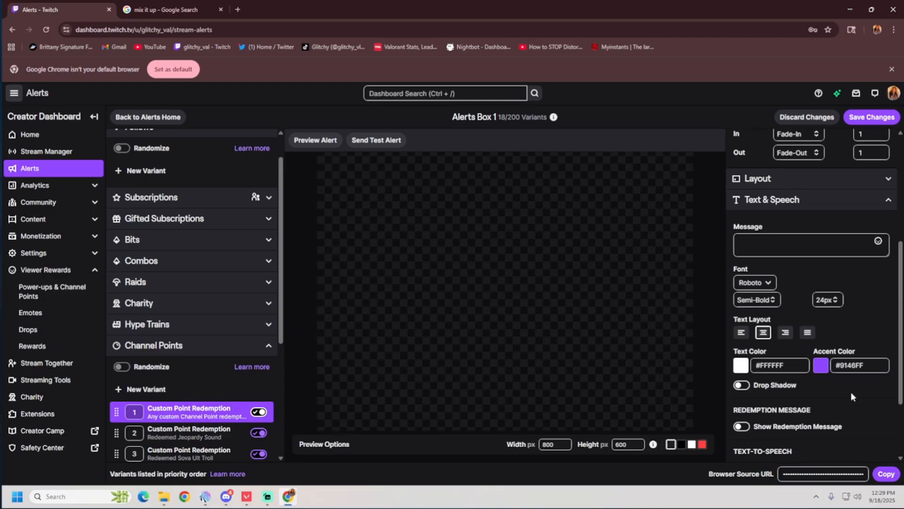
left_click(818, 410)
scroll(848, 353, "down", 3)
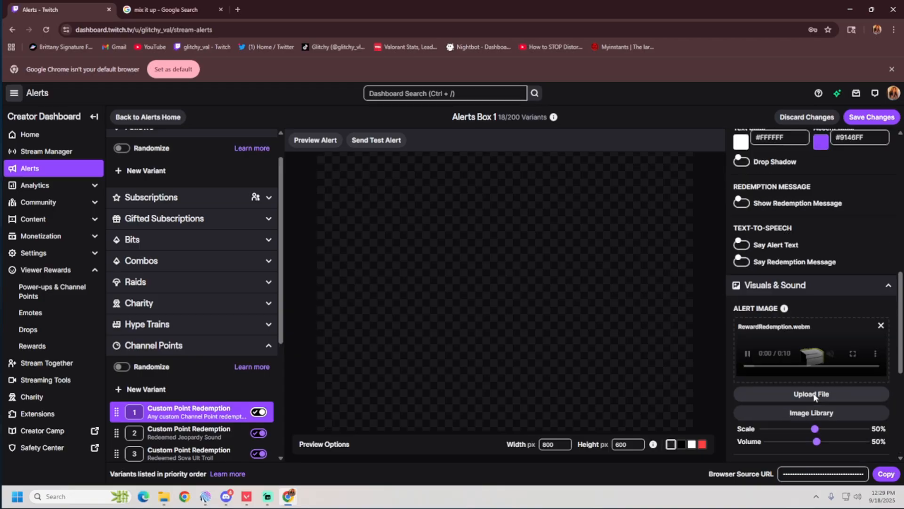
left_click(881, 308)
scroll(869, 332, "down", 2)
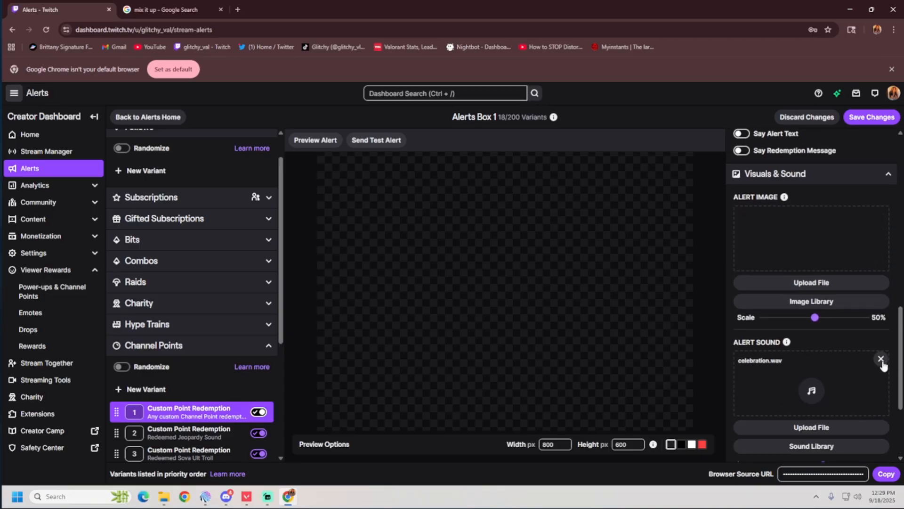
left_click(880, 360)
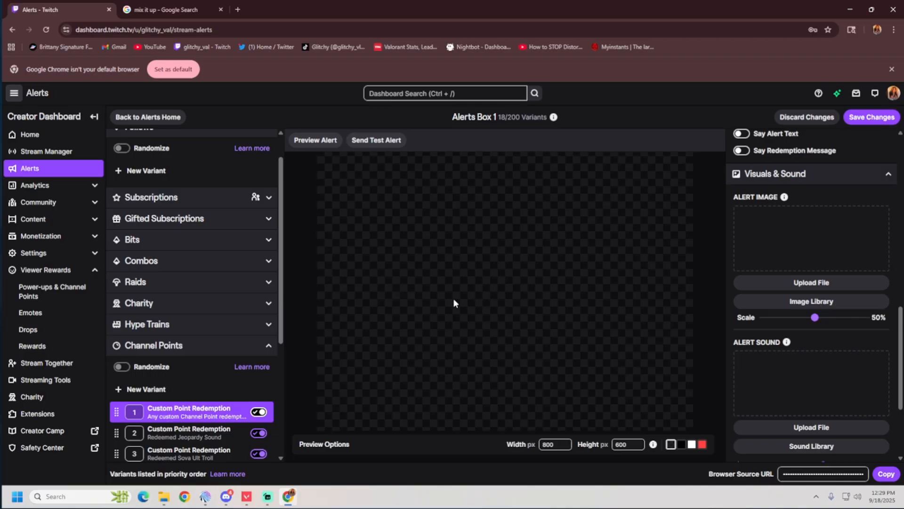
Step: Open myinstants.com in a new browser tab, search for slip and share the Cartoon Slip sound
left_click(238, 9)
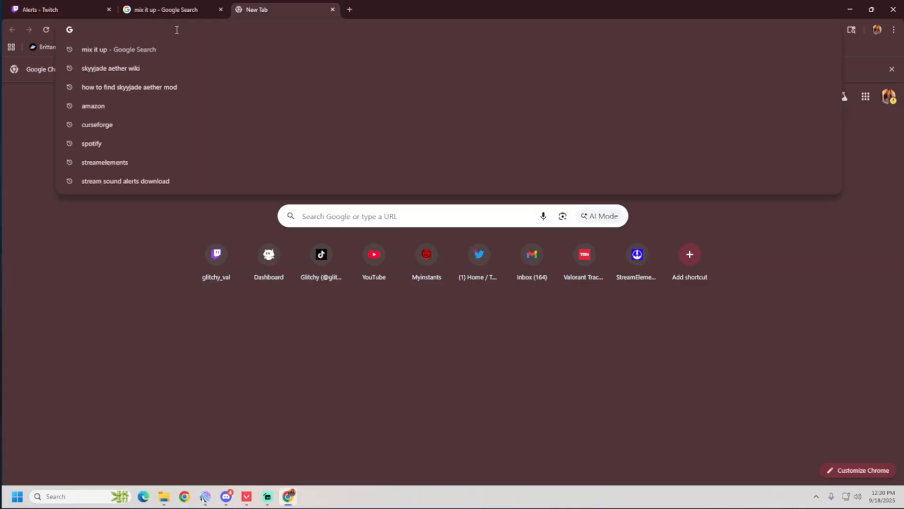
type("myinstants.com/en/index/us/")
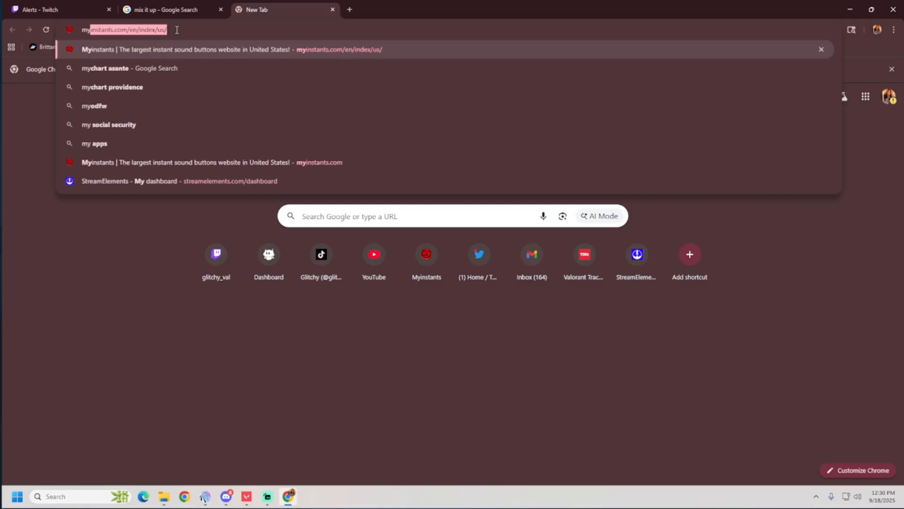
key("Return")
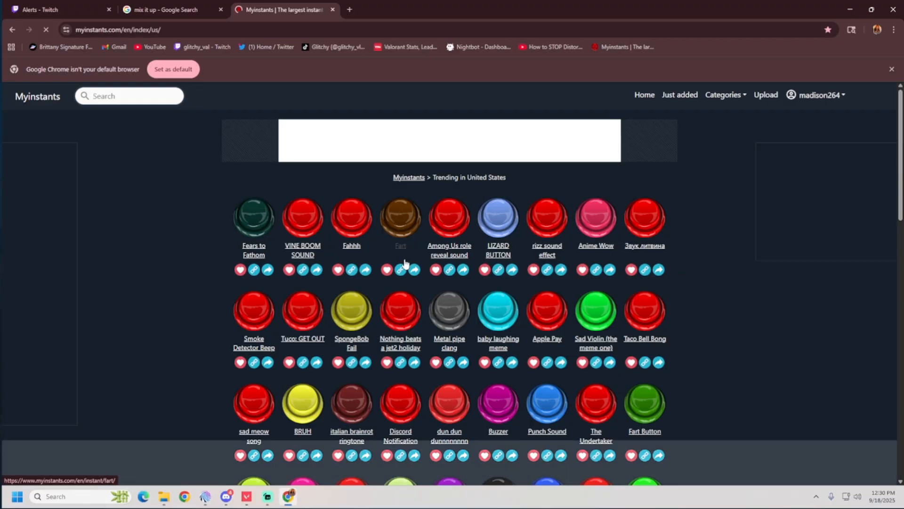
scroll(400, 282, "down", 6)
scroll(398, 320, "down", 3)
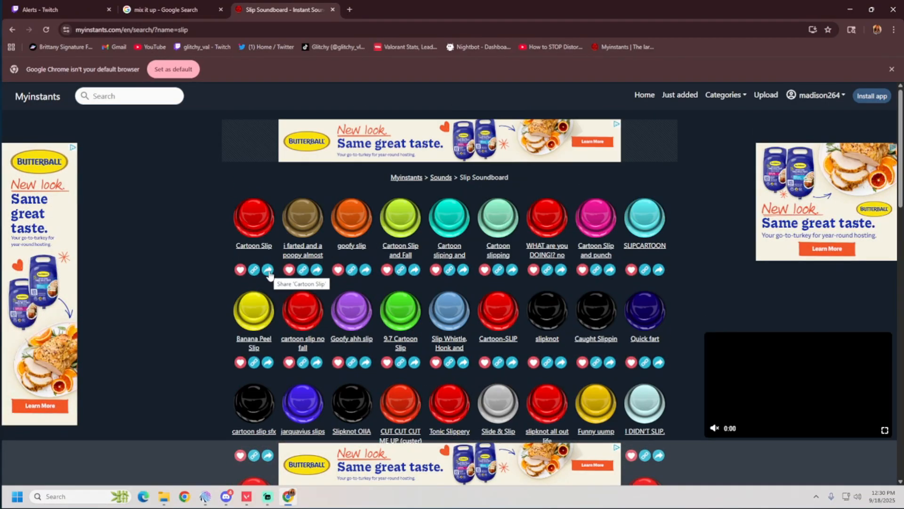
left_click(268, 271)
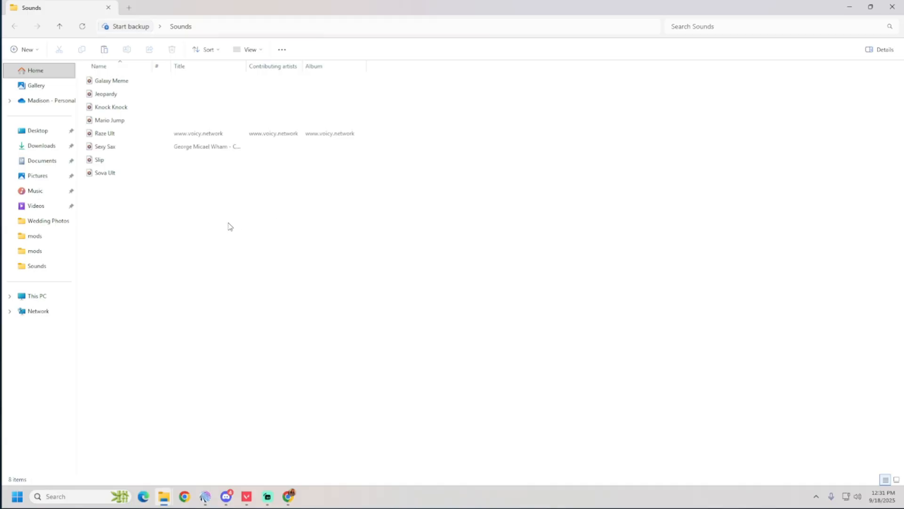
Step: Paste the copied myinstants sound file into the Sounds folder and select it
right_click(160, 220)
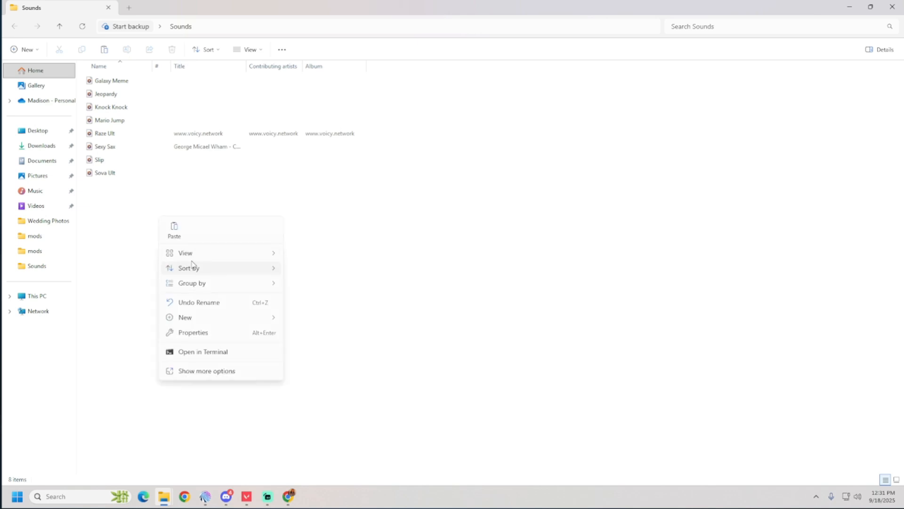
left_click(175, 229)
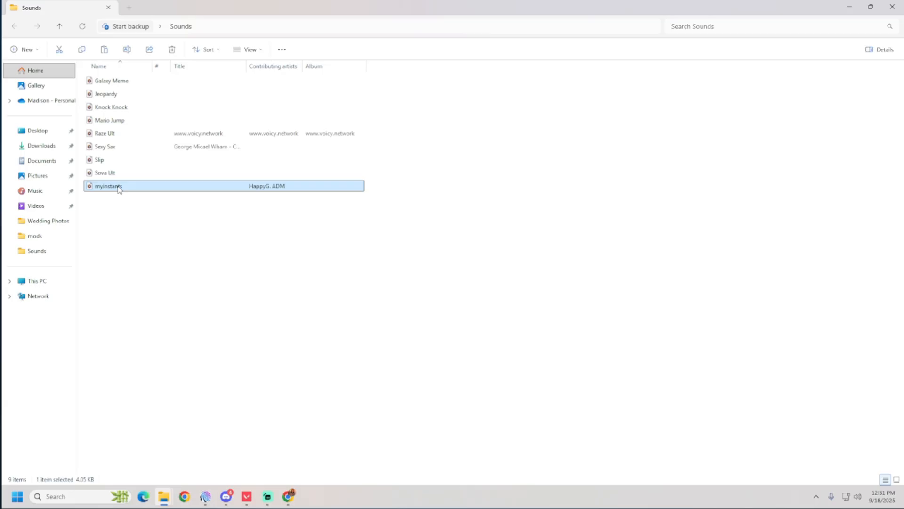
left_click(118, 187)
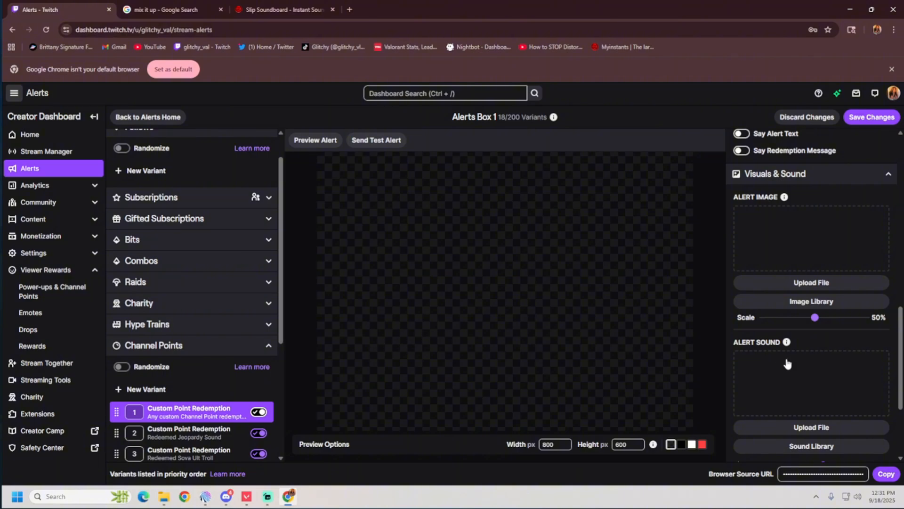
Step: Upload Slip from the Sounds folder as the Twitch variant's alert sound and raise its volume
scroll(787, 363, "down", 1)
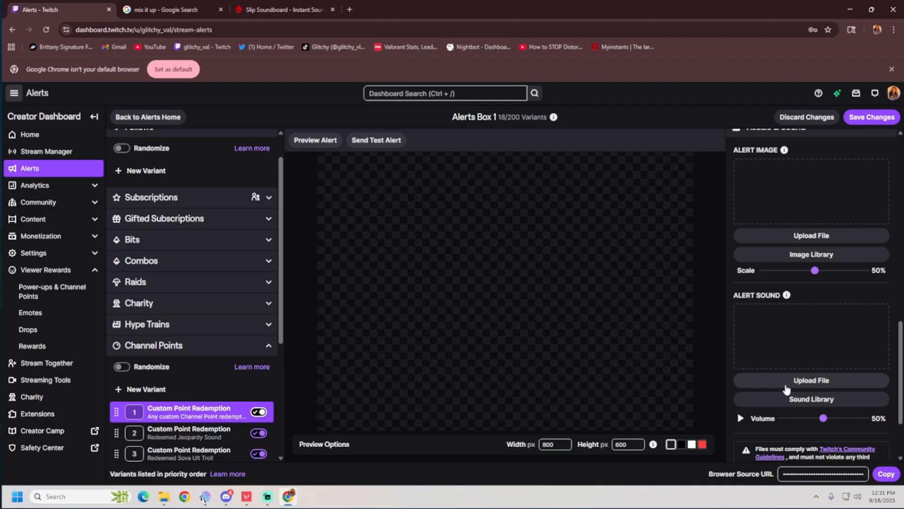
left_click(785, 387)
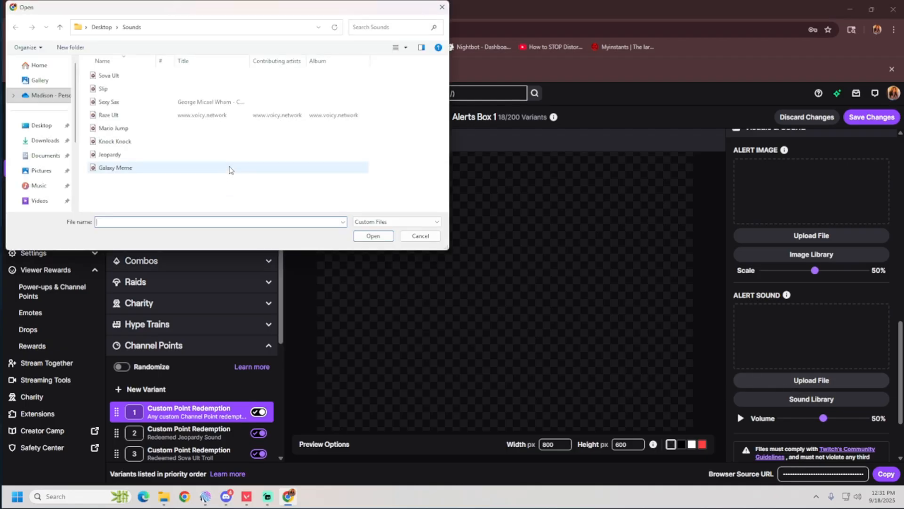
left_click(122, 90)
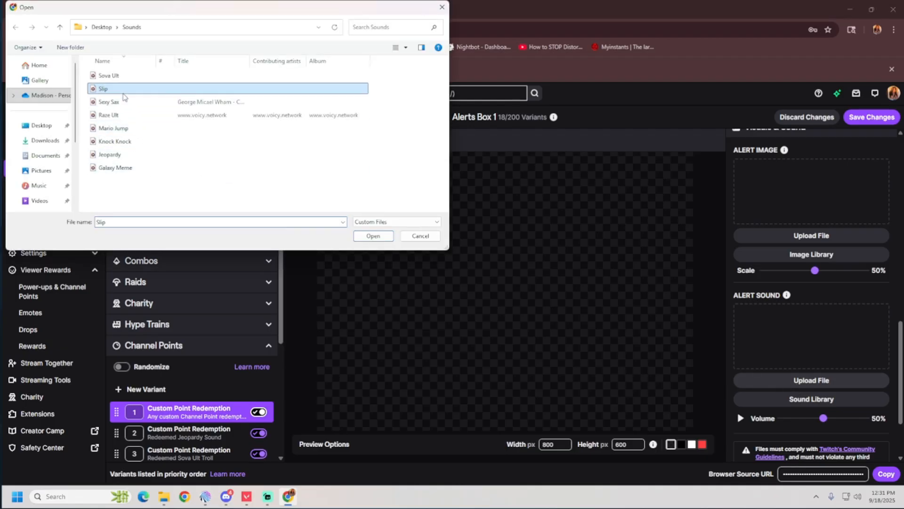
double_click(123, 93)
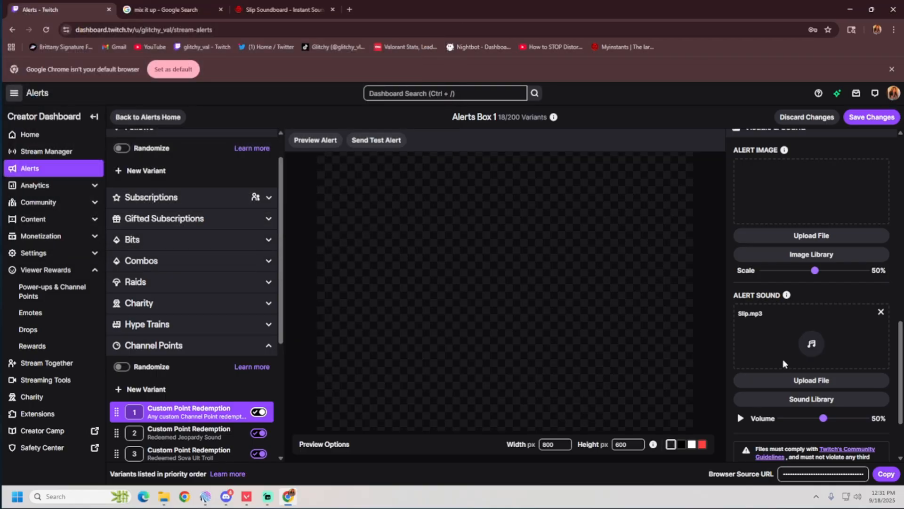
scroll(747, 382, "down", 1)
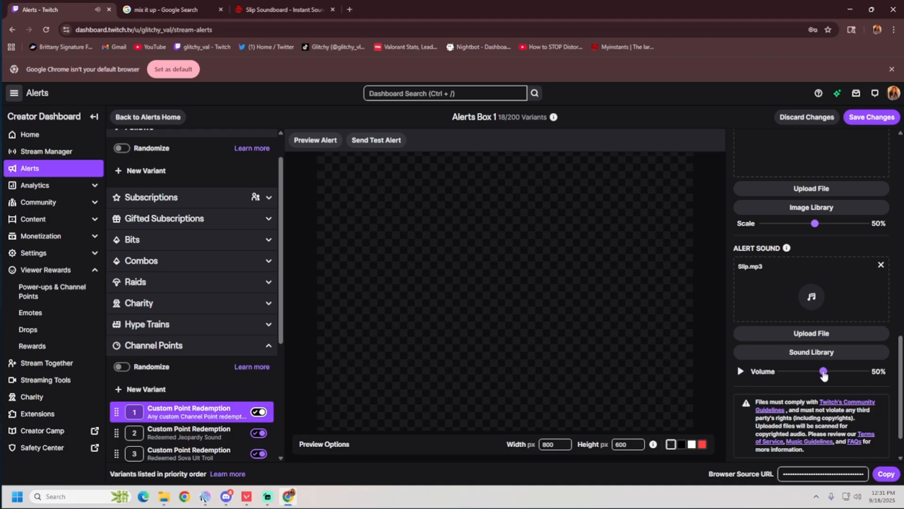
left_click_drag(824, 373, 873, 374)
Step: Copy the browser source URL of Alerts Box 1
scroll(765, 377, "up", 7)
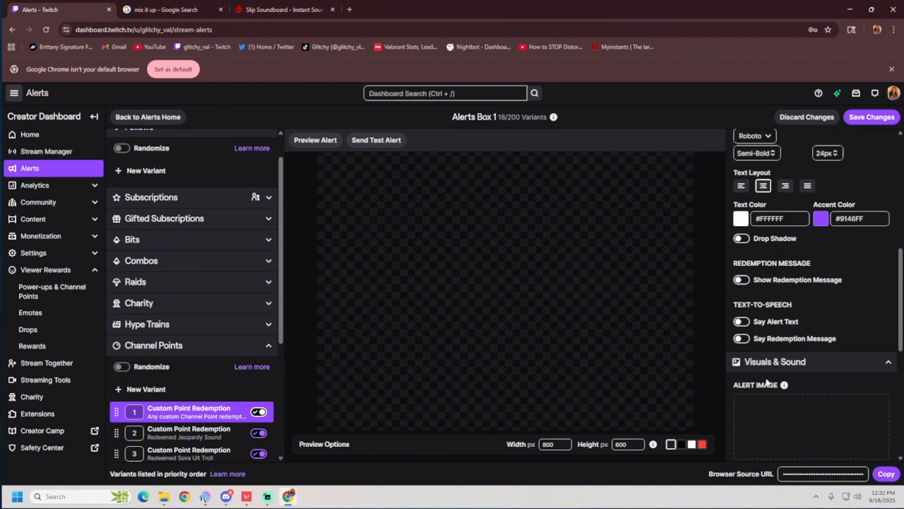
scroll(778, 405, "up", 4)
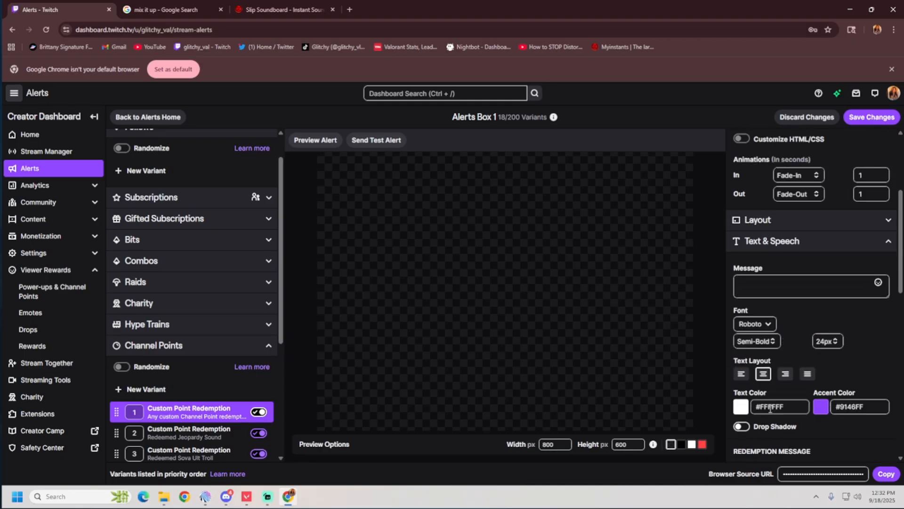
scroll(772, 424, "down", 4)
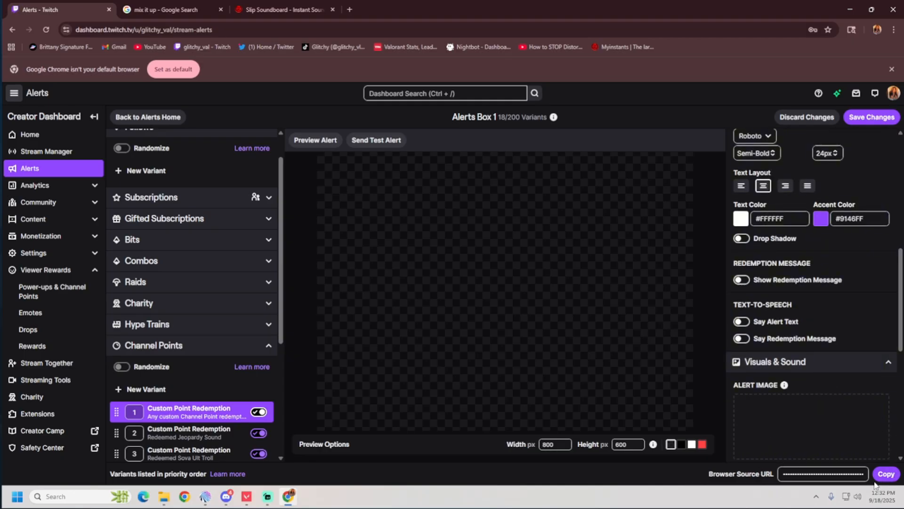
left_click(887, 473)
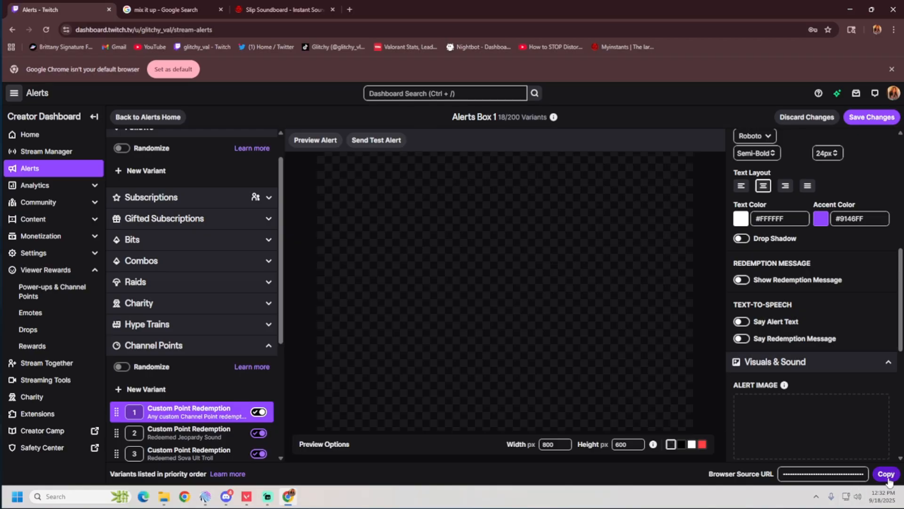
Step: Switch to Streamlabs Desktop and start adding a source to the Game Full Screen w/ Cam scene
key("alt+Tab")
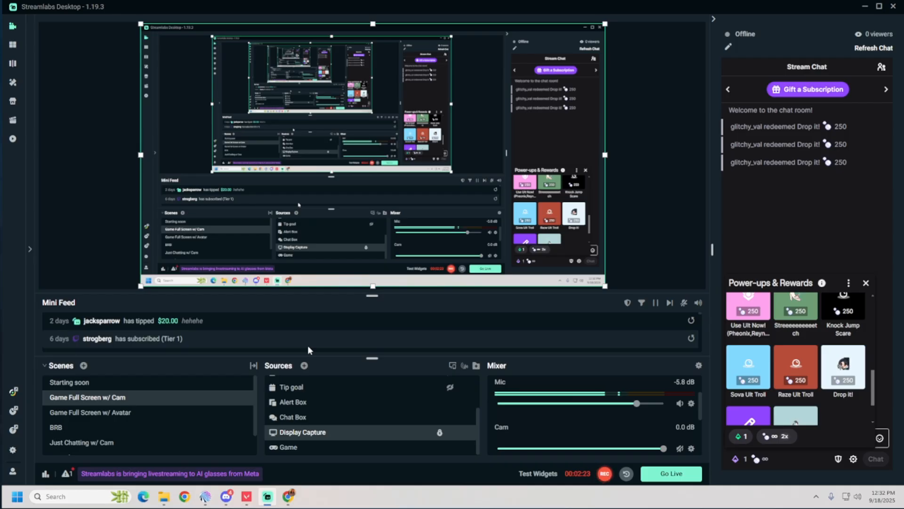
scroll(333, 414, "up", 3)
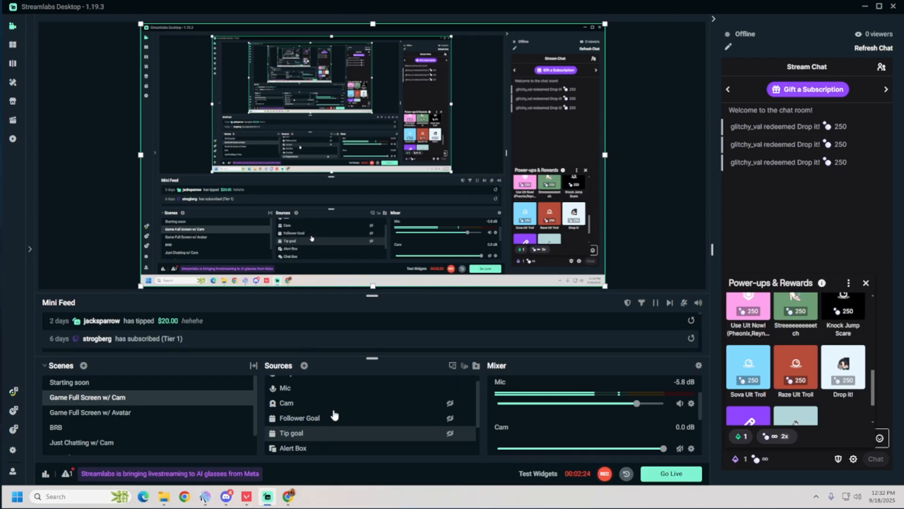
left_click(304, 366)
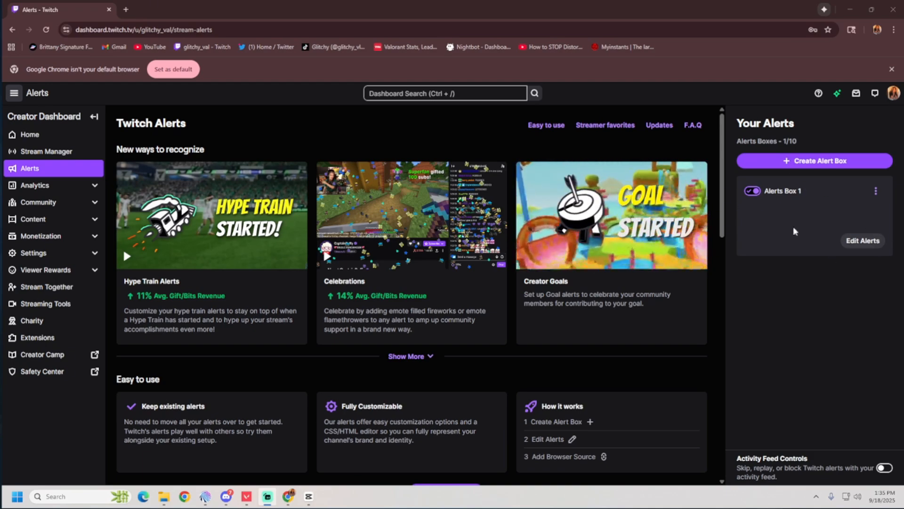
Step: Open Alerts Box 1 for editing on the Twitch Alerts page and view its Channel Points variants
left_click(861, 244)
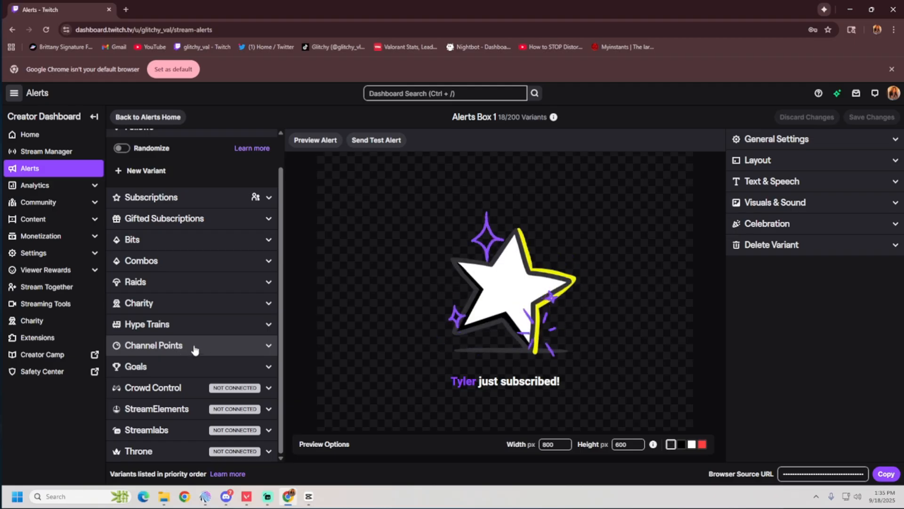
left_click(196, 346)
scroll(210, 373, "down", 3)
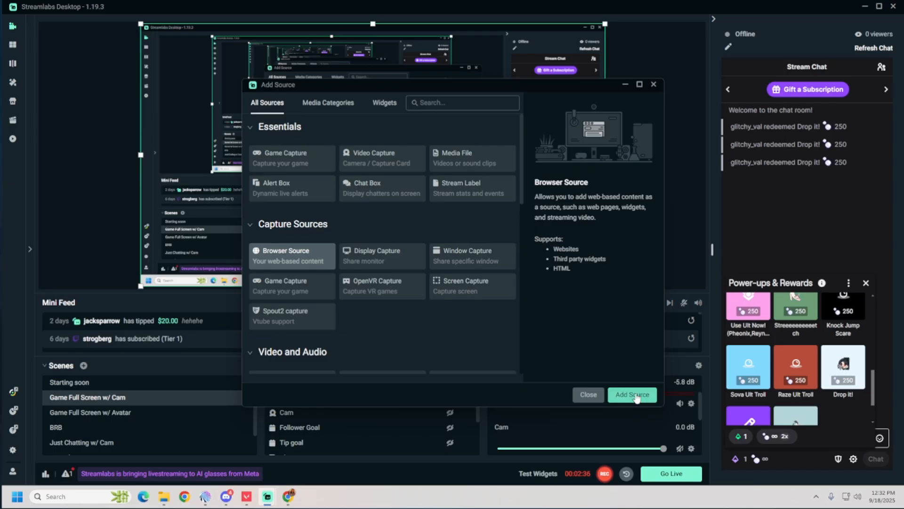
Step: Add a new source of type Browser Source to the Streamlabs scene, keeping the name Browser Source
left_click(632, 394)
left_click(406, 306)
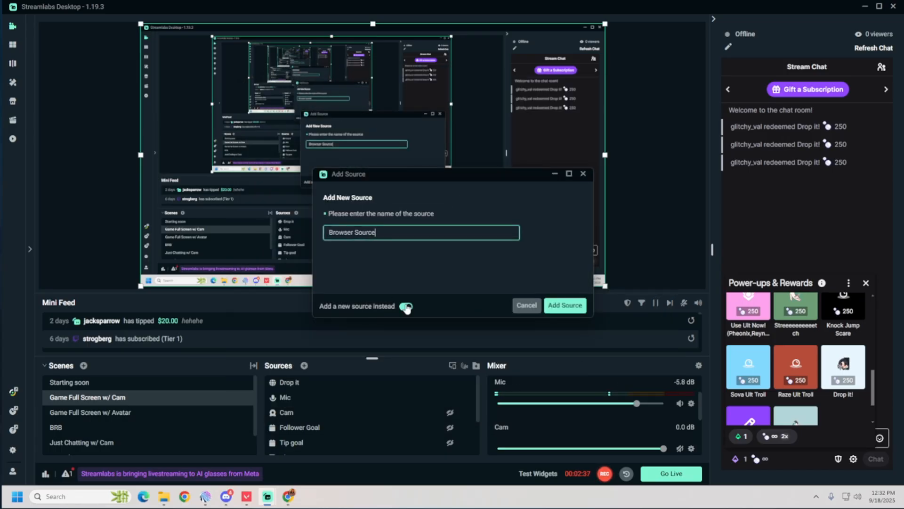
left_click_drag(391, 233, 304, 230)
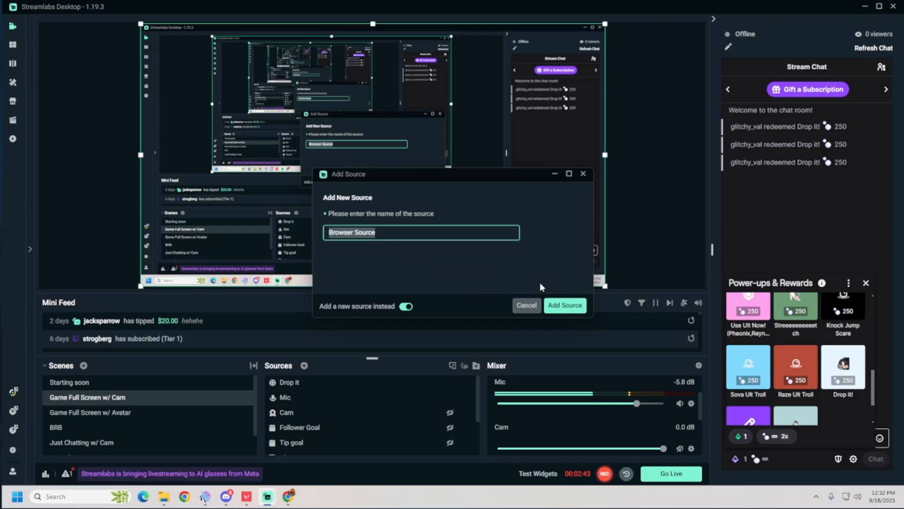
left_click(558, 306)
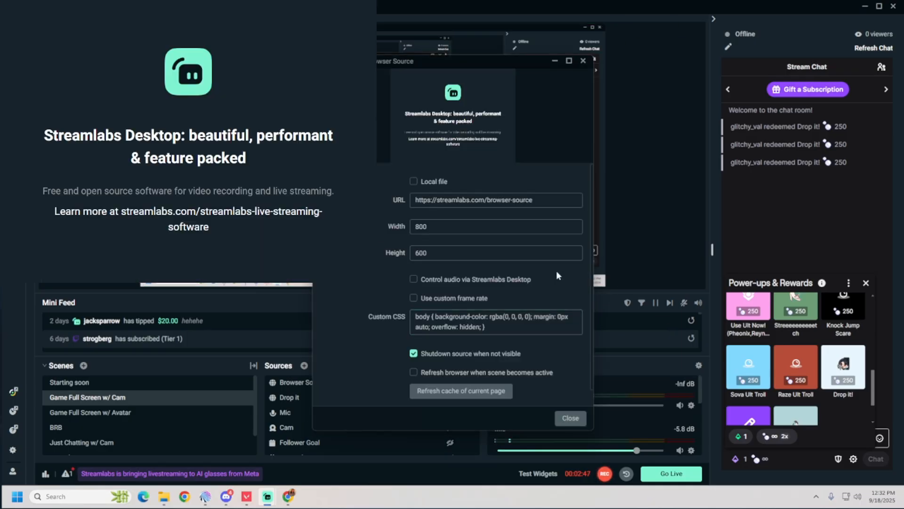
Step: Replace the browser source's default URL with the copied Alerts Box 1 URL and close its settings
left_click_drag(536, 200, 395, 212)
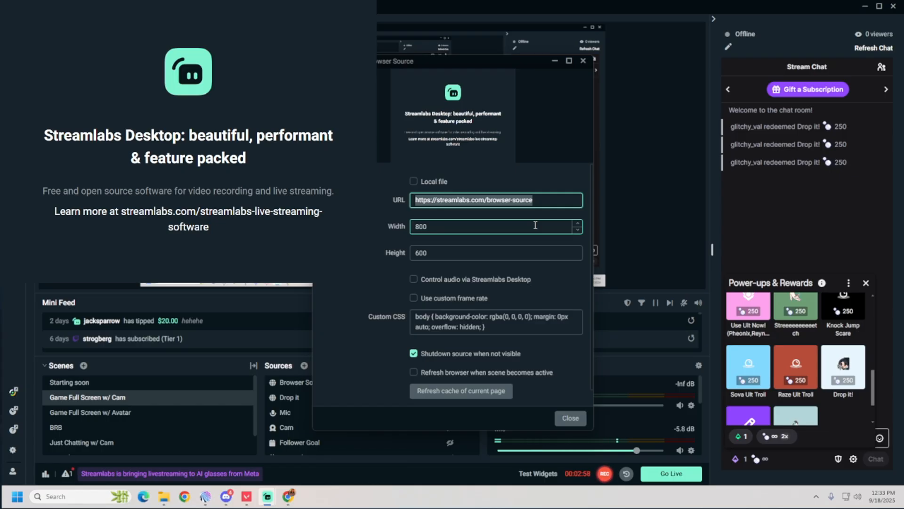
scroll(536, 226, "down", 1)
scroll(547, 389, "up", 1)
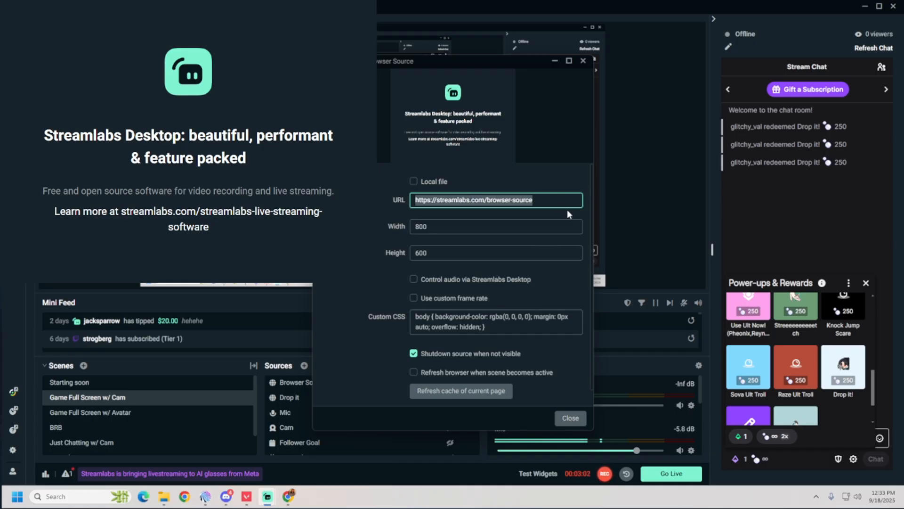
key("ctrl+v")
left_click(570, 418)
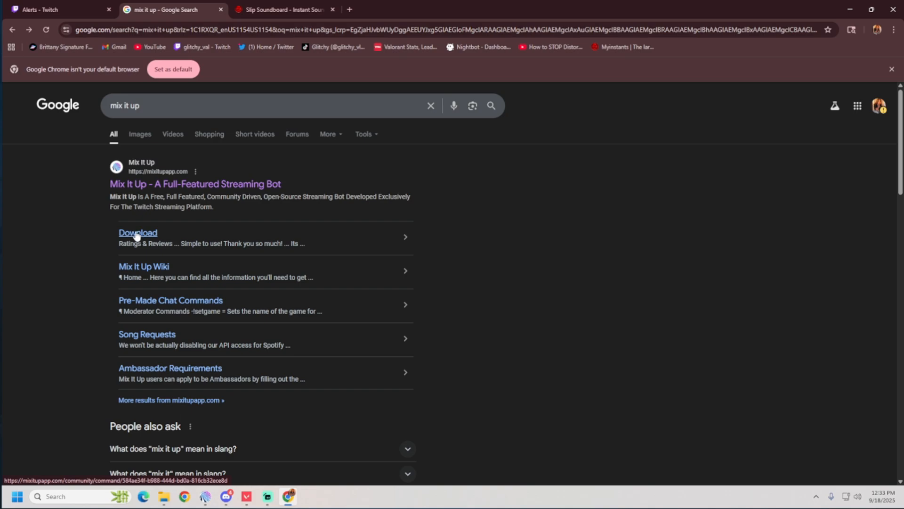
Step: Open the Mix It Up website from the Google results and launch the Mix It Up desktop app
left_click(225, 187)
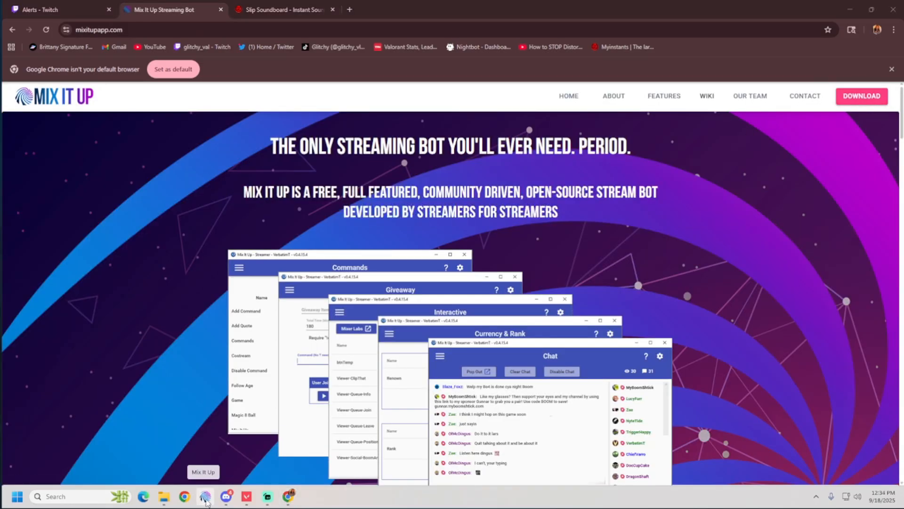
left_click(205, 499)
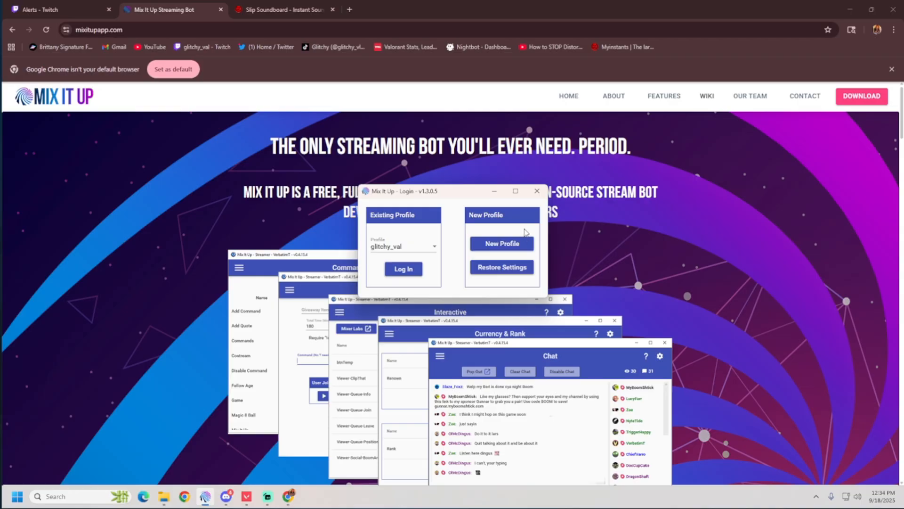
Step: Start a new Mix It Up profile, accepting the license agreement, and advance the setup wizard to the streaming account logins
left_click(512, 252)
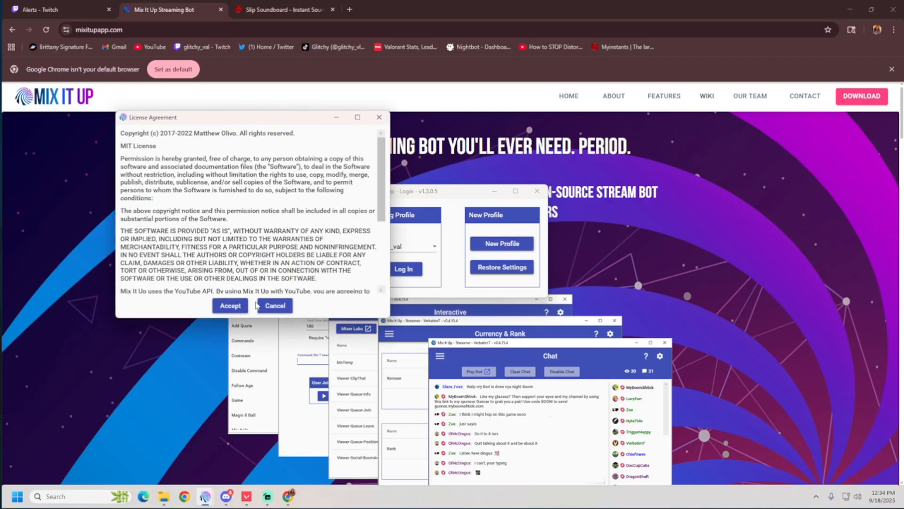
left_click(230, 306)
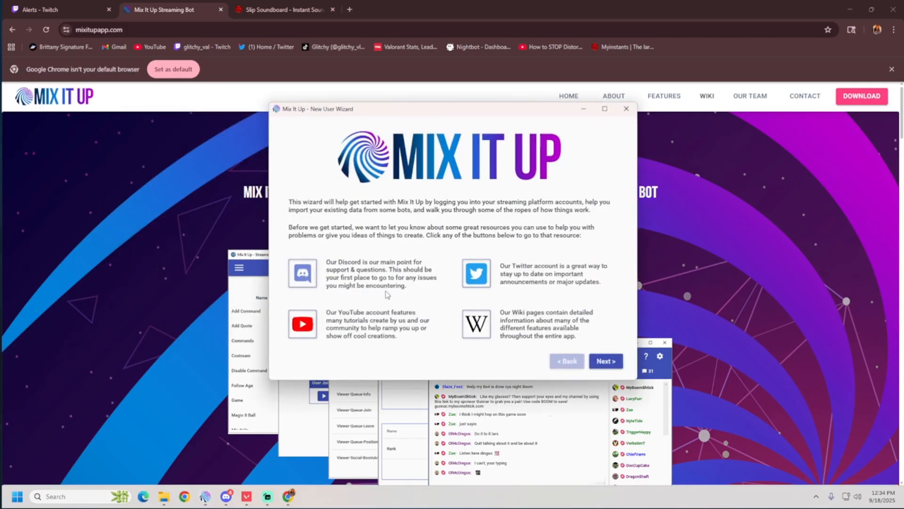
left_click(605, 361)
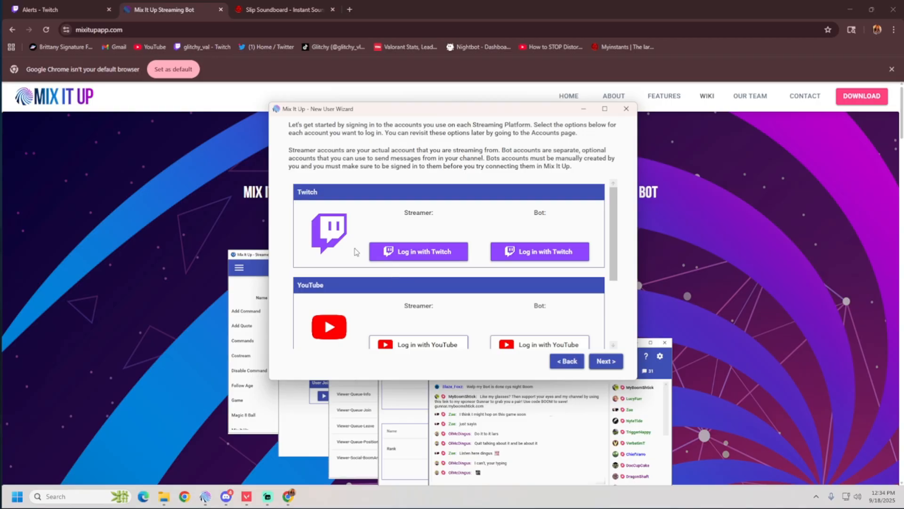
scroll(387, 277, "down", 3)
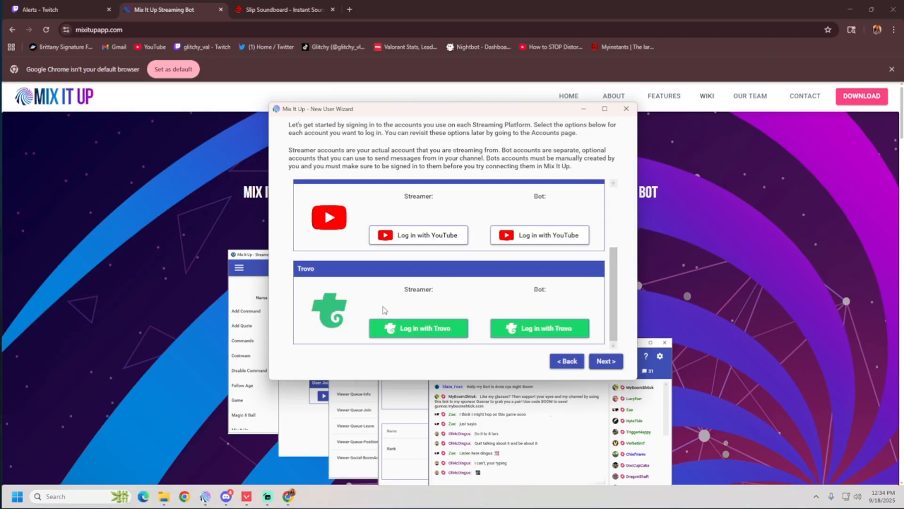
scroll(384, 312, "up", 3)
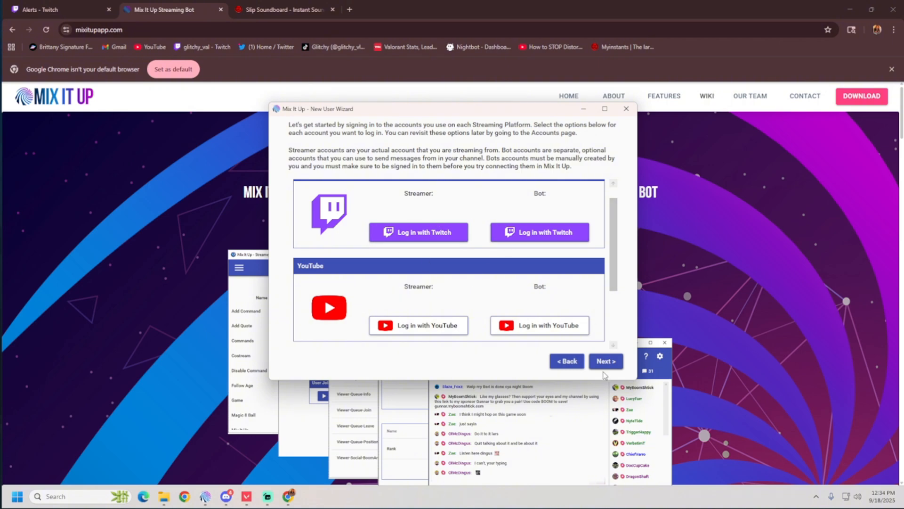
Step: Back out of the new user wizard, log in with the existing Mix It Up profile, and show its Twitch Channel Points rewards
left_click(566, 361)
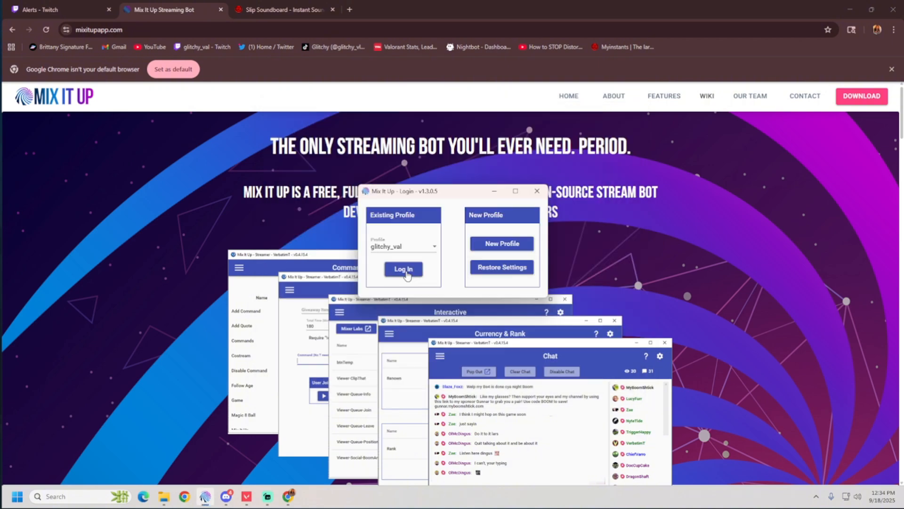
left_click(407, 274)
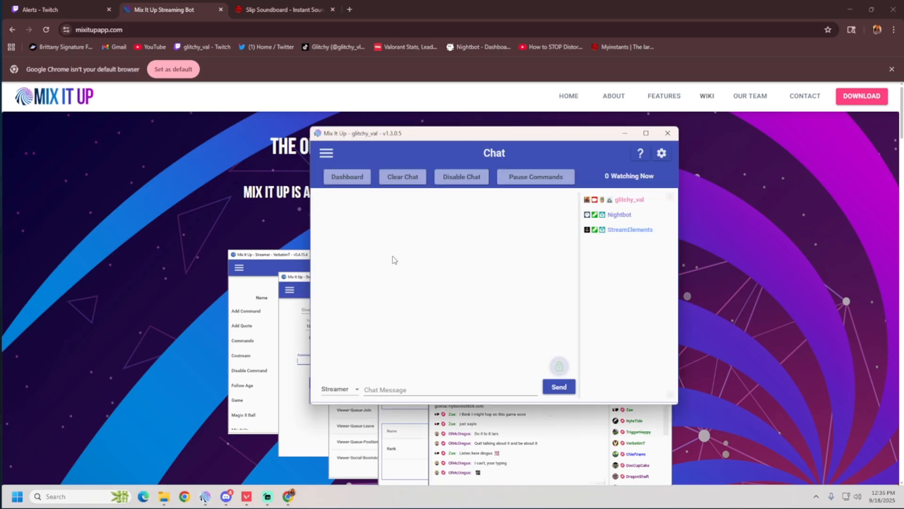
left_click(325, 154)
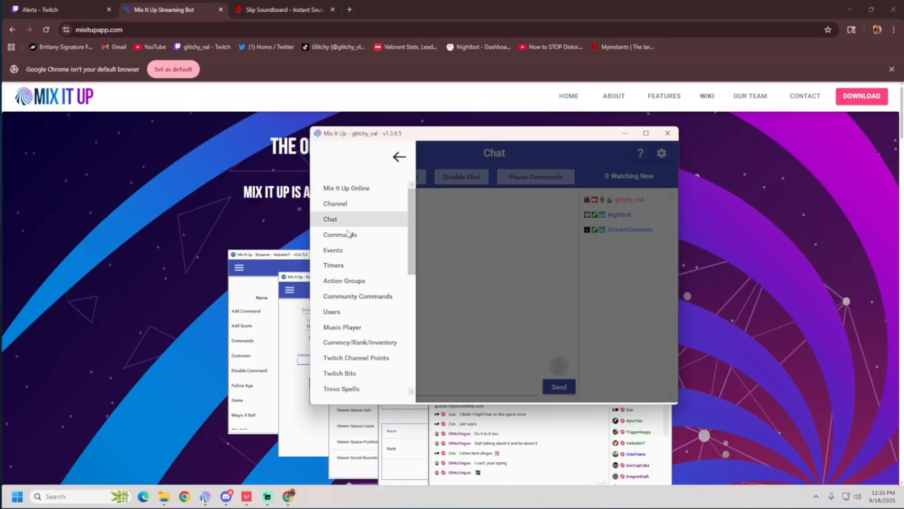
left_click(364, 359)
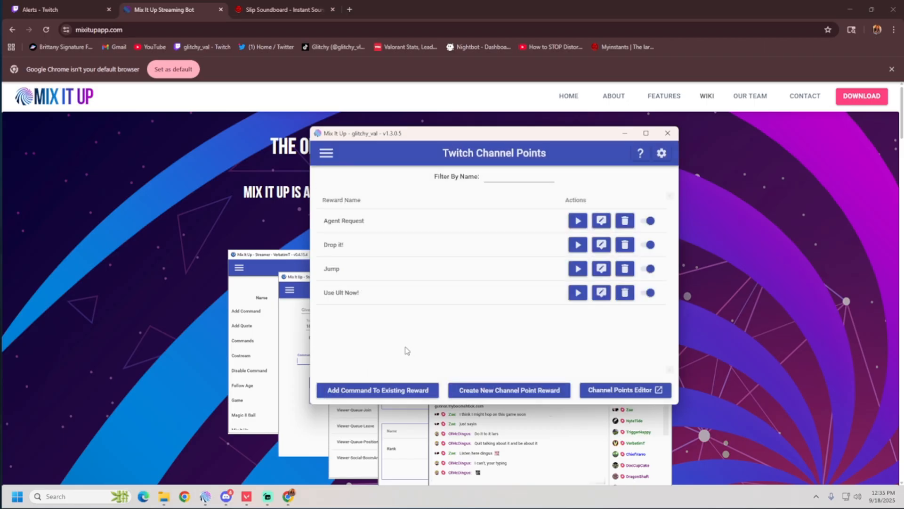
Step: Start a new command for an existing channel point reward and assign it to the reward "Drop it"
left_click(377, 391)
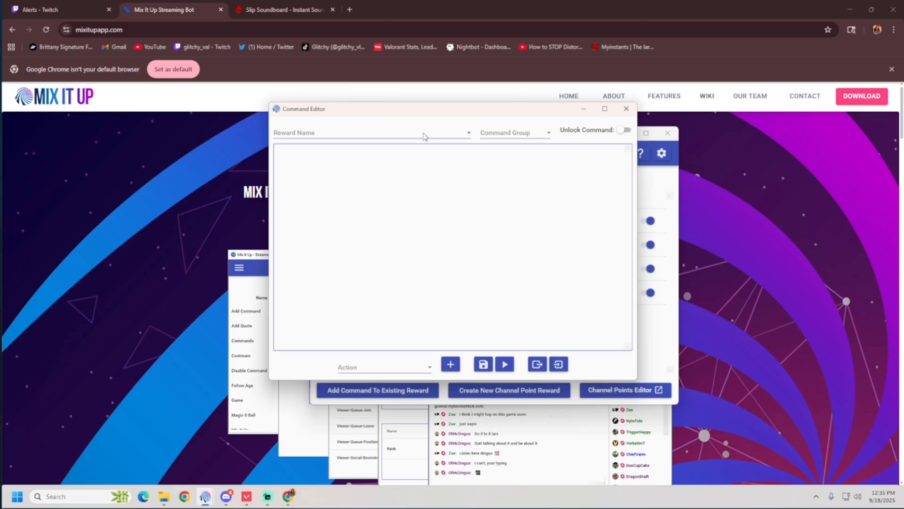
left_click(424, 136)
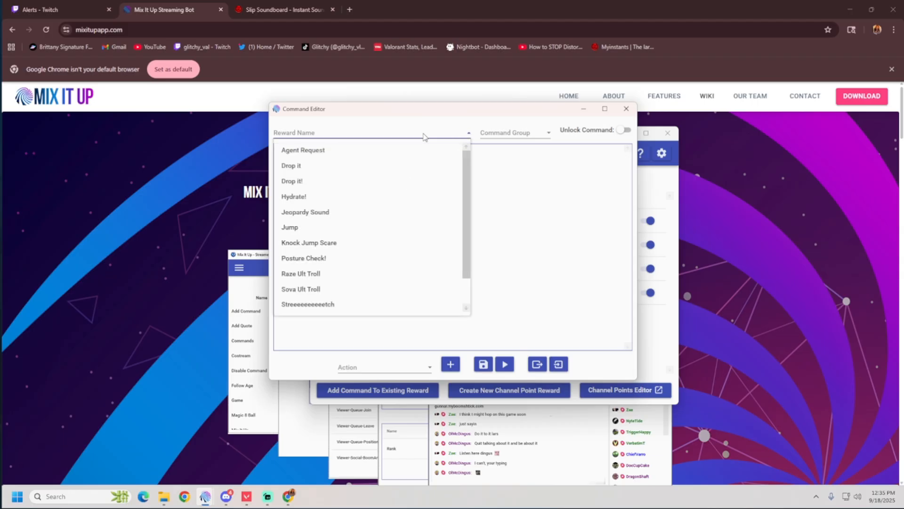
left_click(346, 167)
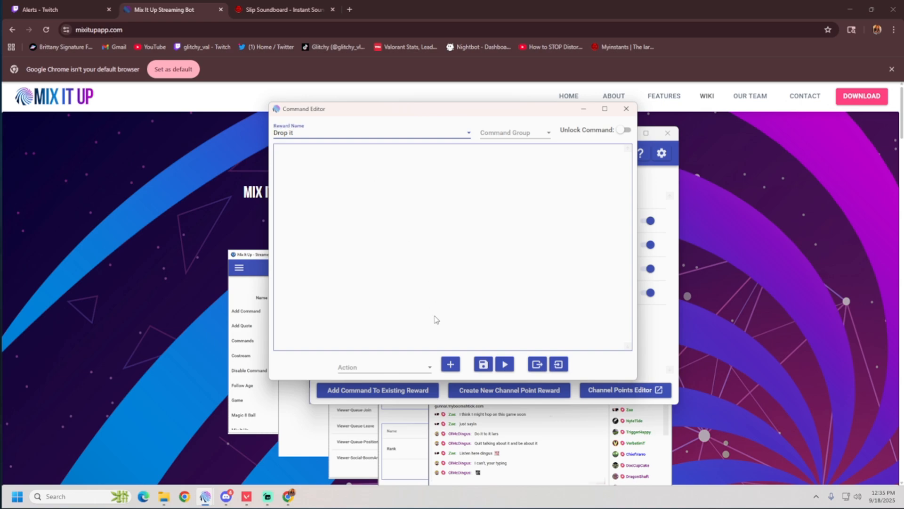
Step: Add two Input (Keyboard & Mouse) actions to the "Drop it" command
left_click(429, 369)
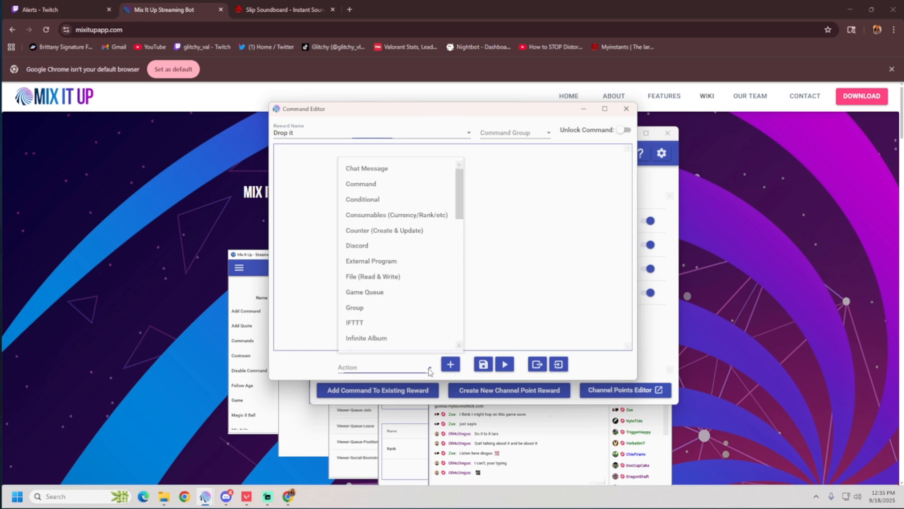
scroll(377, 307, "down", 3)
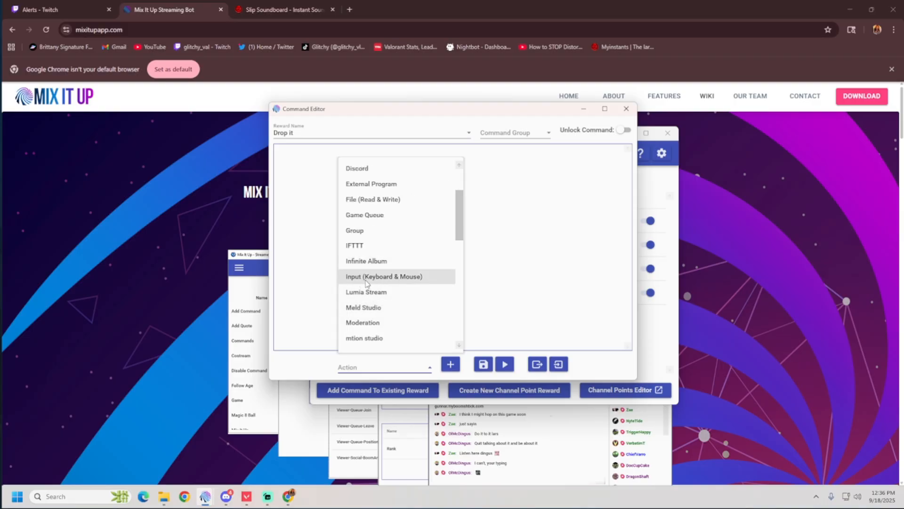
left_click(406, 277)
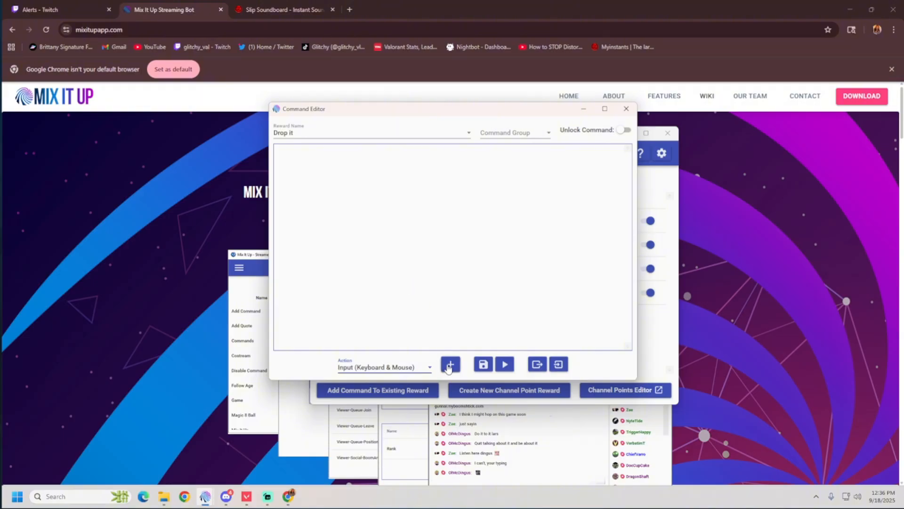
left_click(449, 365)
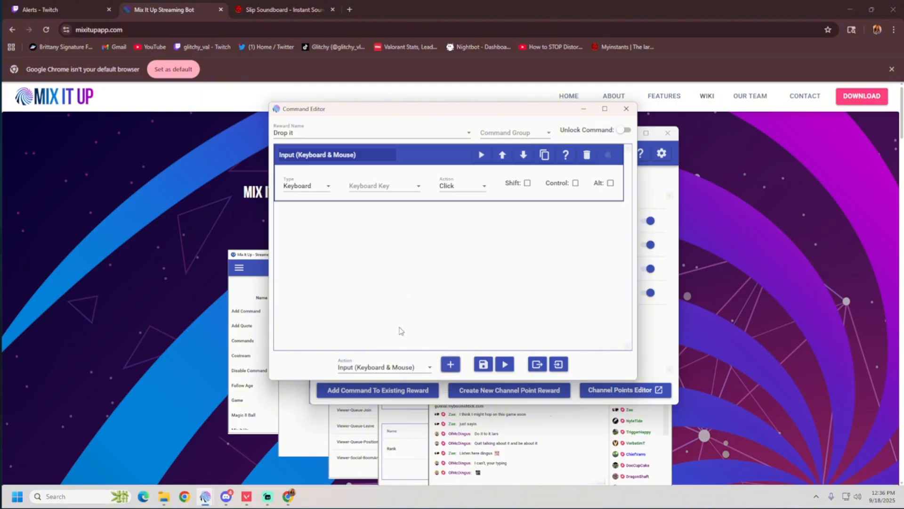
left_click(451, 365)
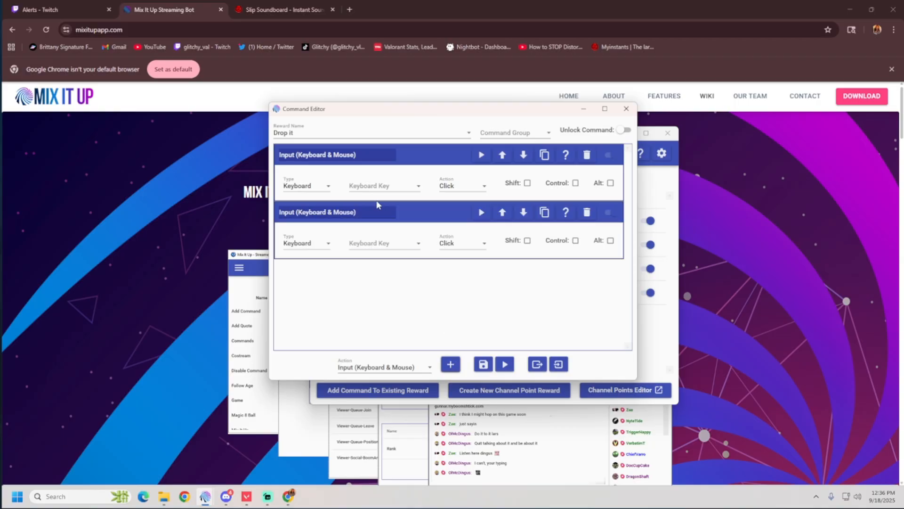
Step: Set the first input action's keyboard key to 1, keeping its action as Click
left_click(400, 186)
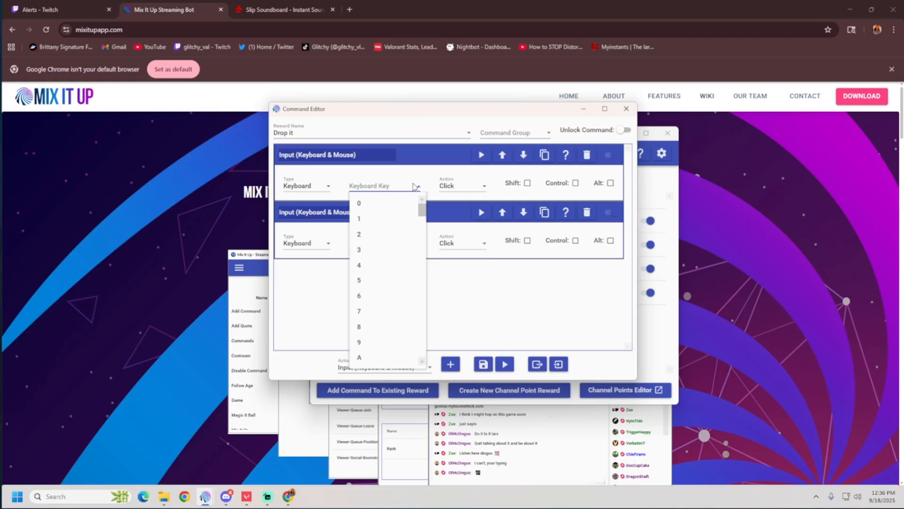
left_click(415, 186)
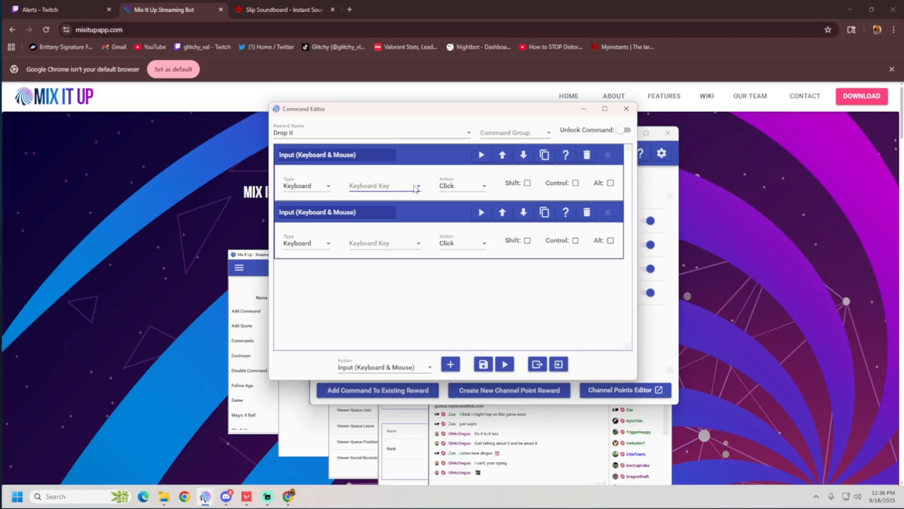
left_click(415, 187)
left_click(373, 225)
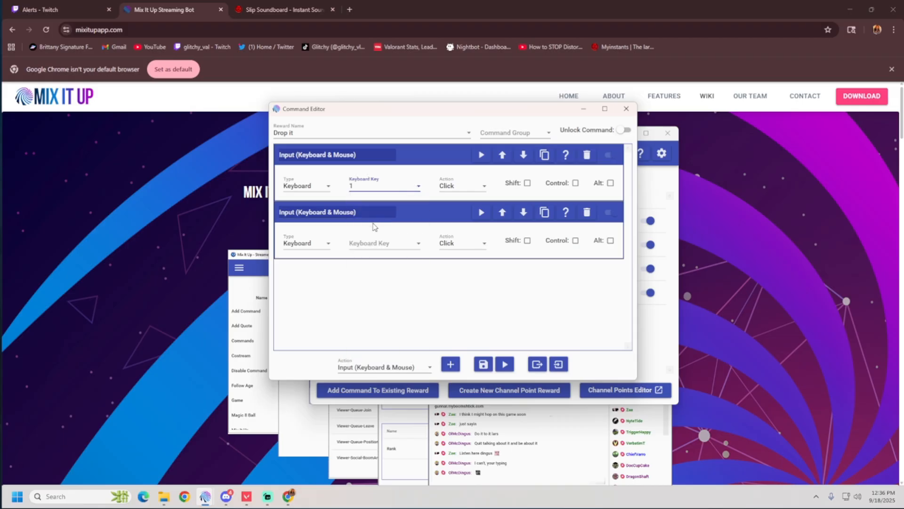
left_click(483, 189)
left_click(483, 190)
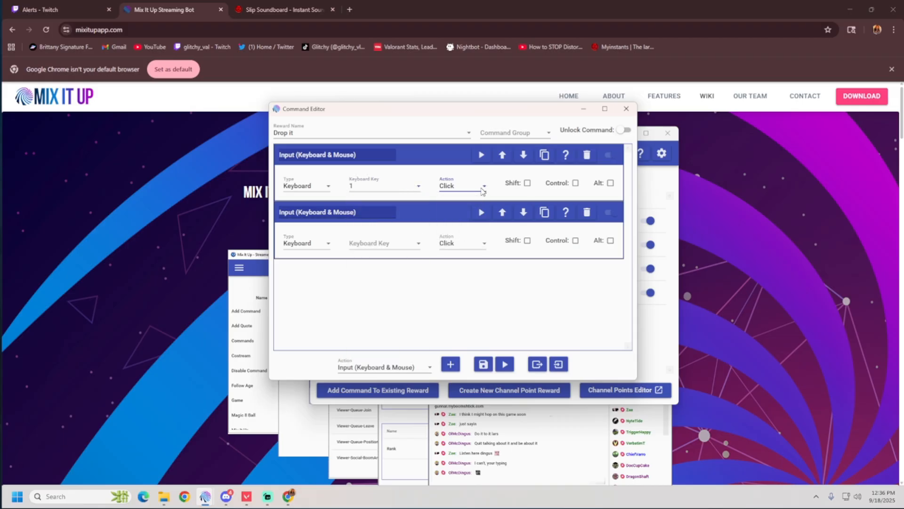
Step: Set the second input action's keyboard key to G and save the "Drop it" command
left_click(419, 245)
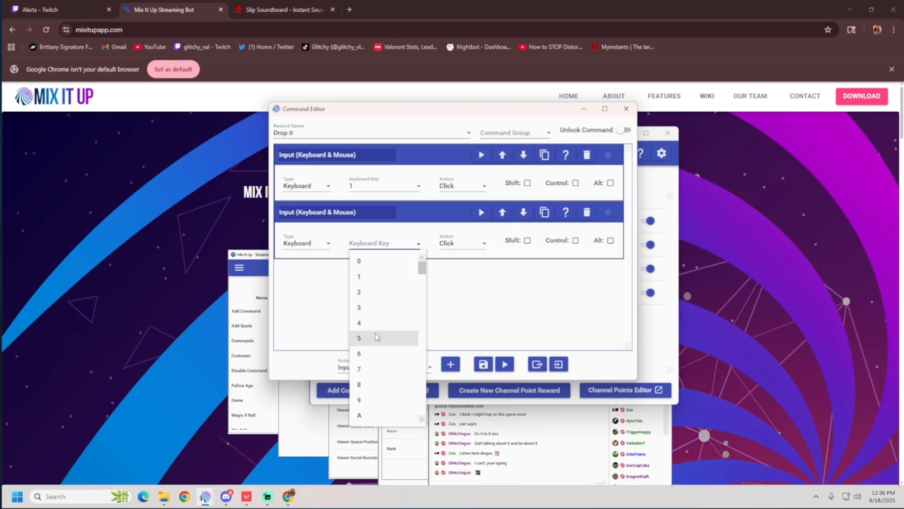
scroll(381, 337, "down", 10)
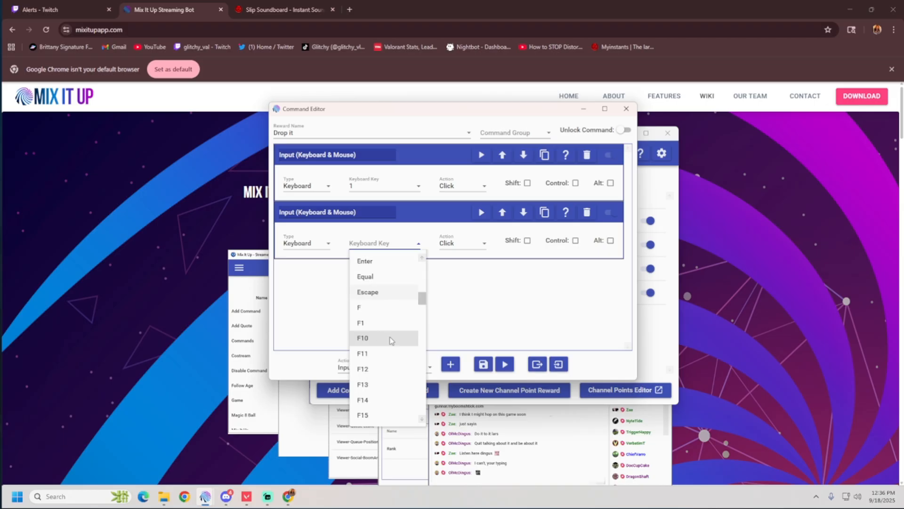
scroll(390, 340, "down", 5)
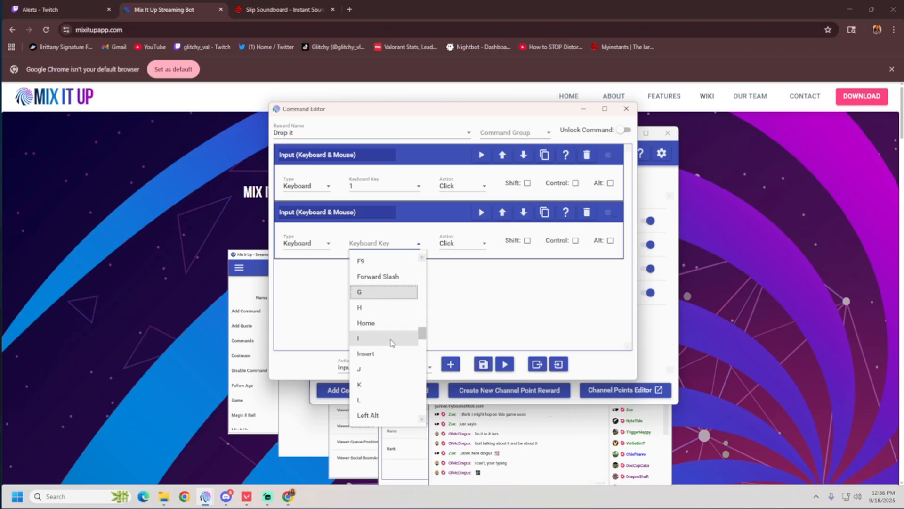
left_click(371, 293)
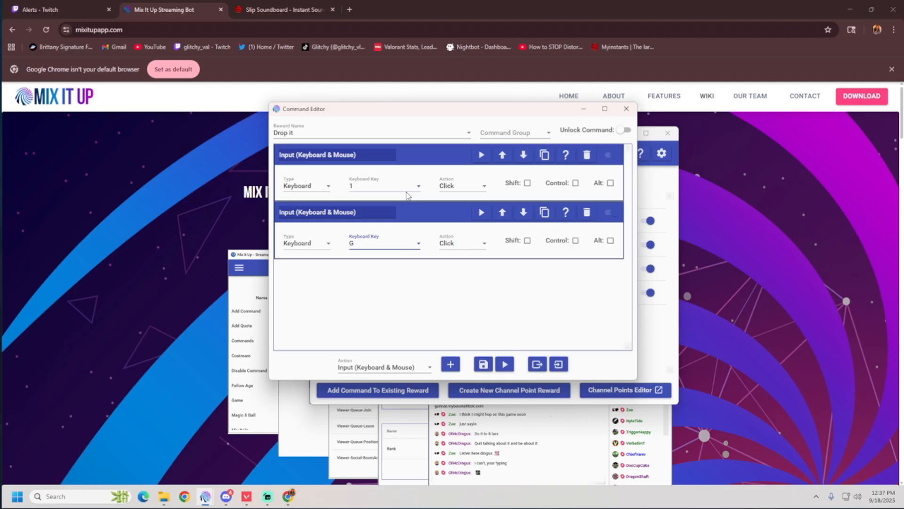
left_click(483, 364)
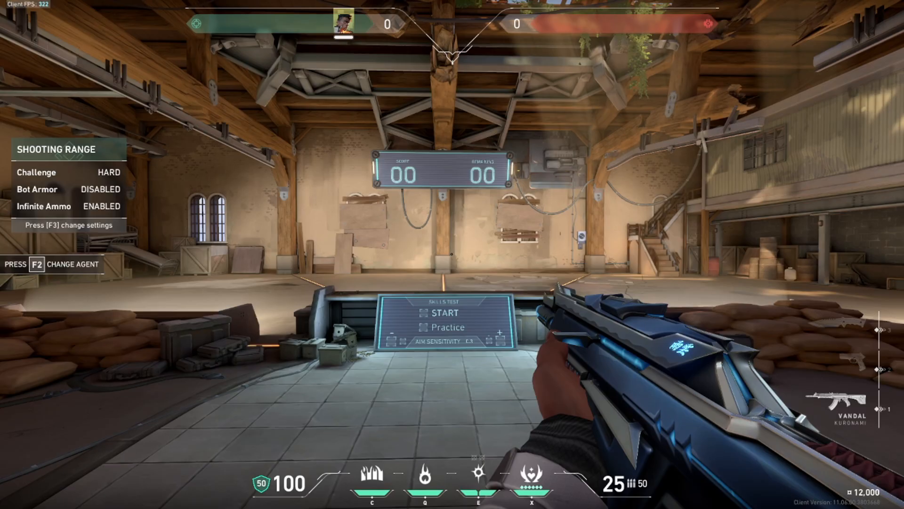
Step: In Valorant's shooting range, drop the Vandal and pick it back up with the melee weapon equipped
key("g")
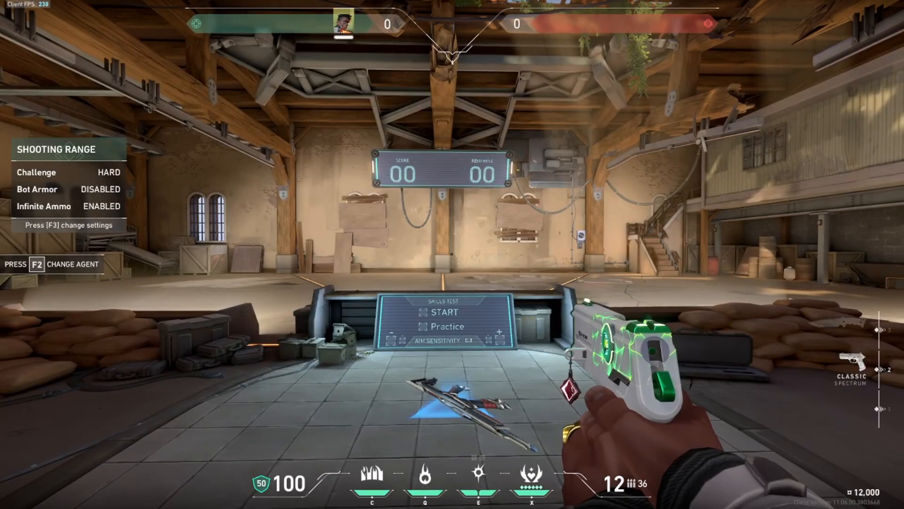
key("3")
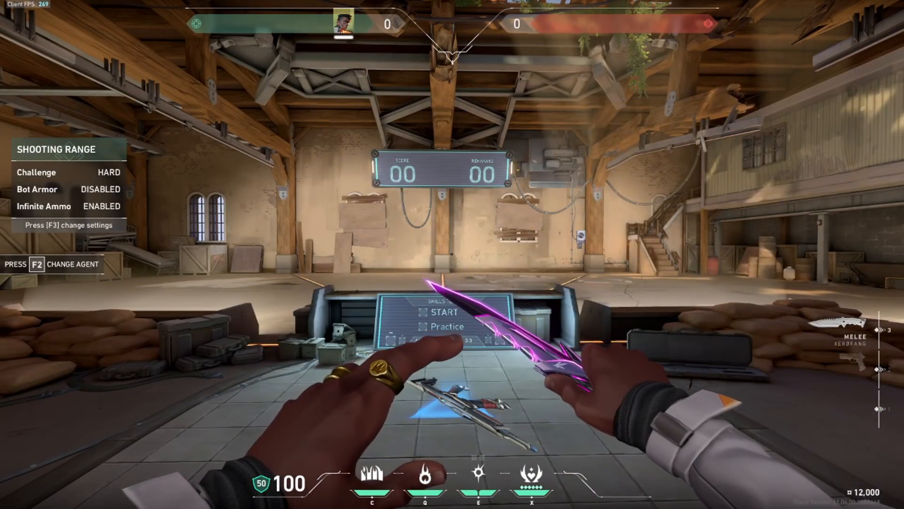
key("f")
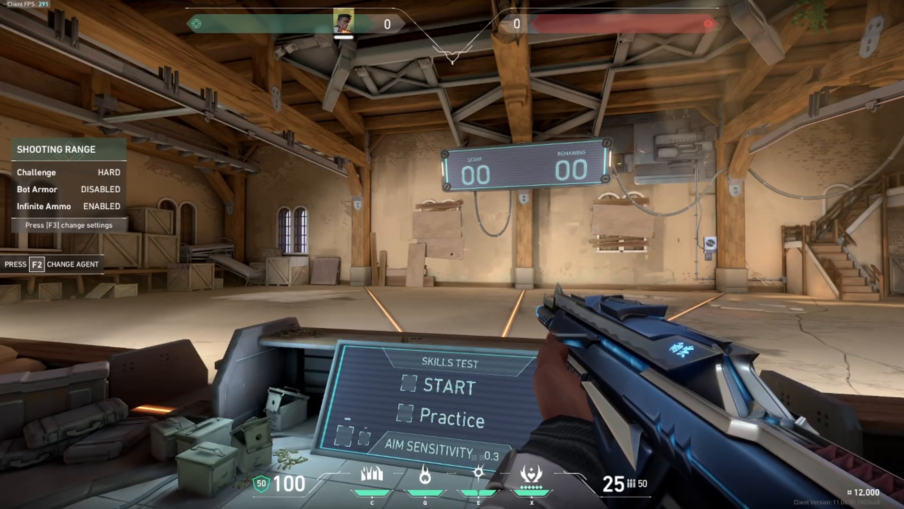